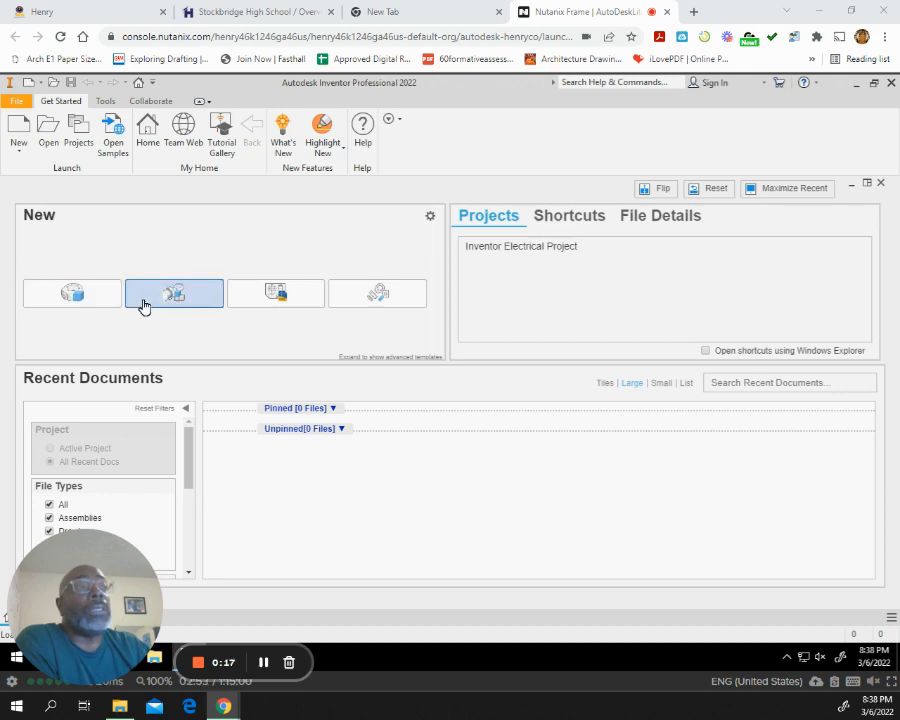
Create a new part and start a 2D sketch on the XY plane.
click(50, 298)
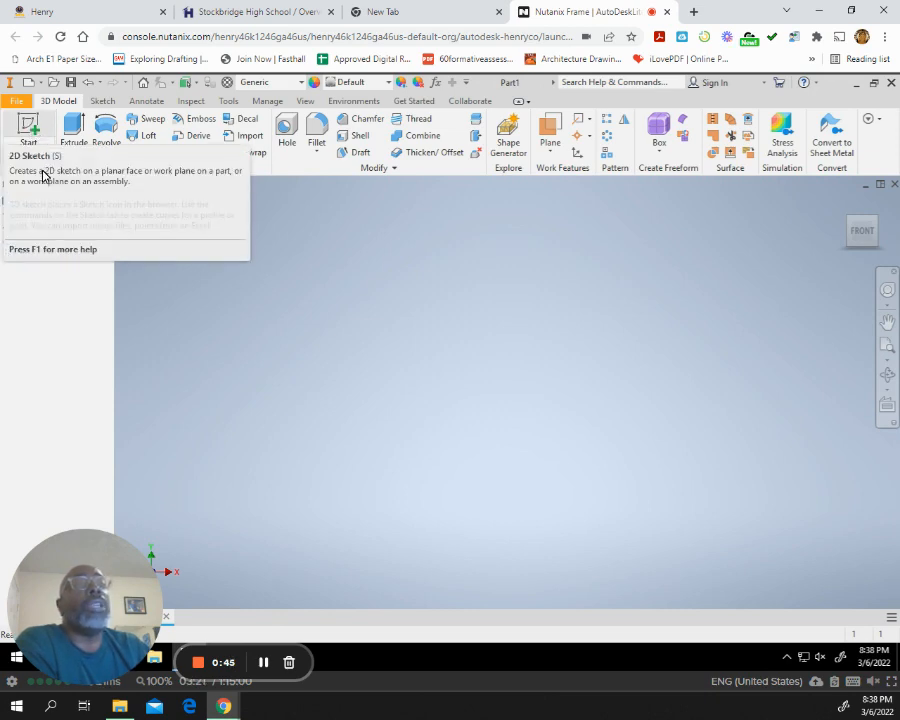
click(24, 127)
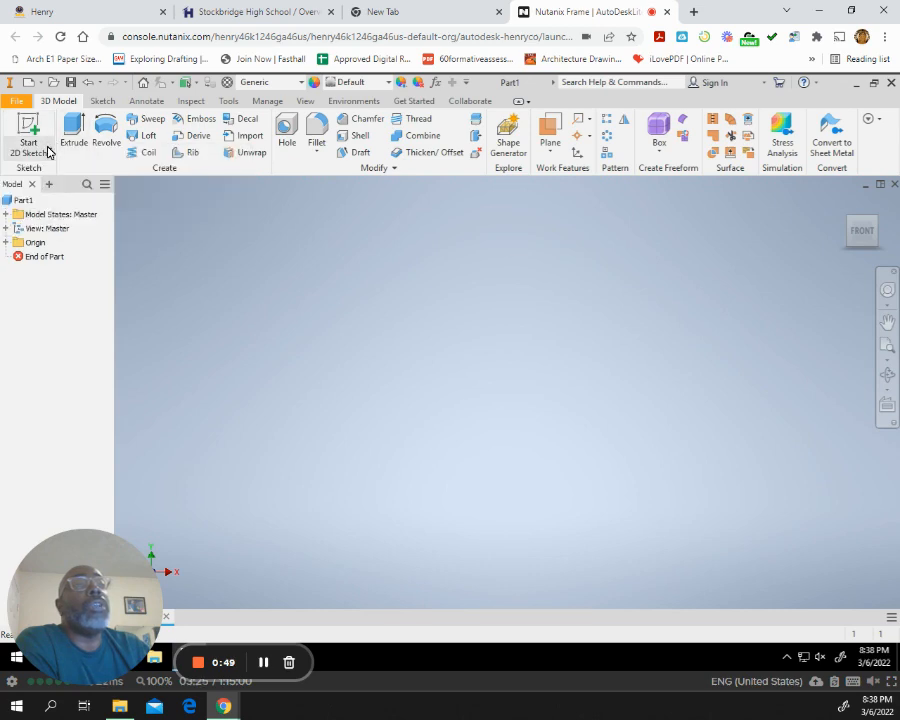
click(48, 150)
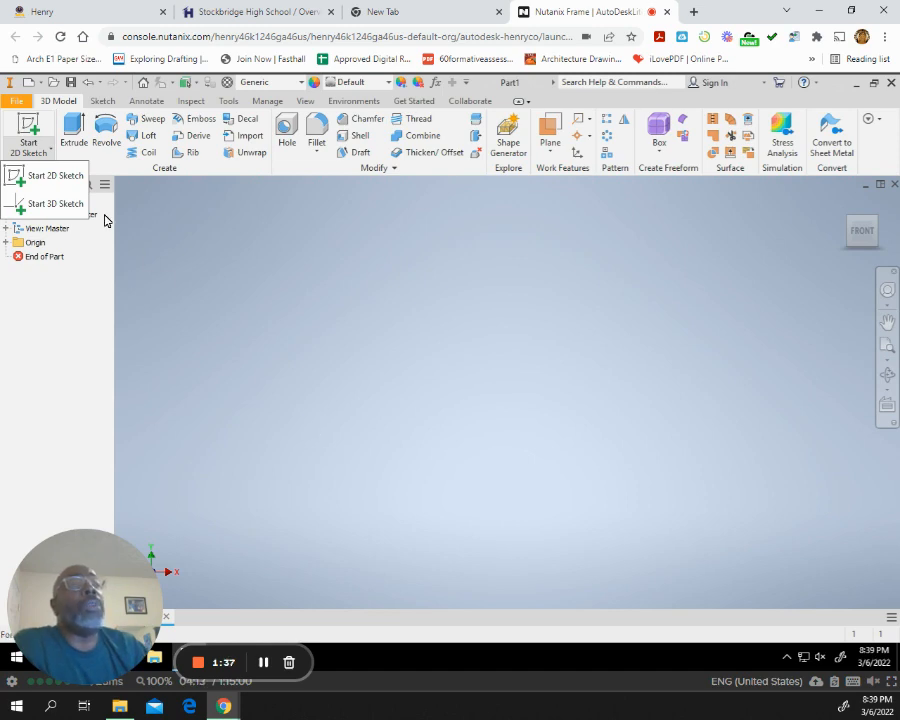
click(28, 130)
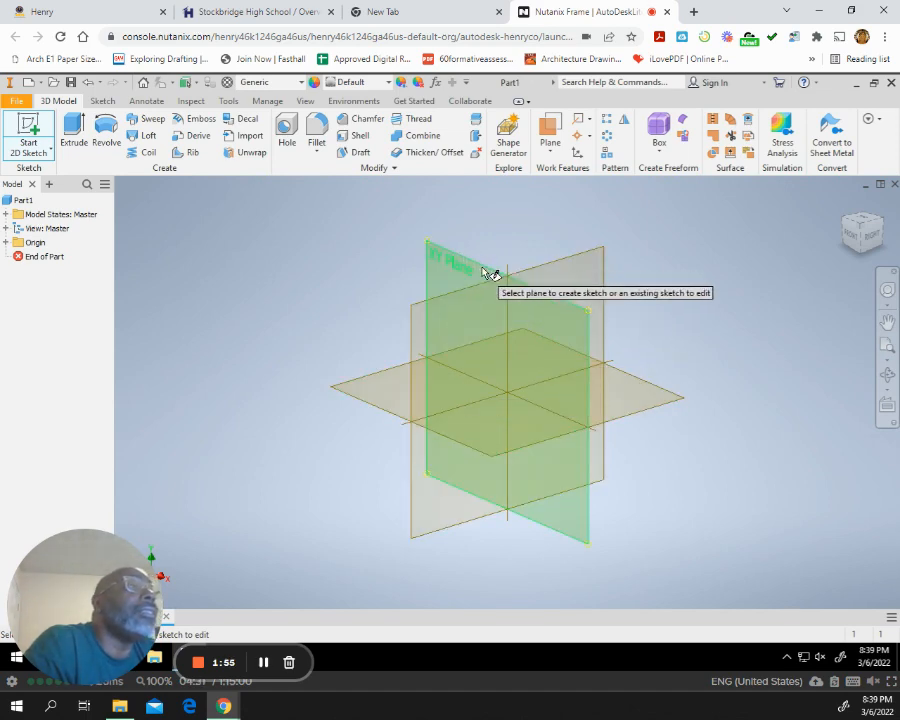
scroll(490, 277, down, 2)
scroll(490, 276, down, 1)
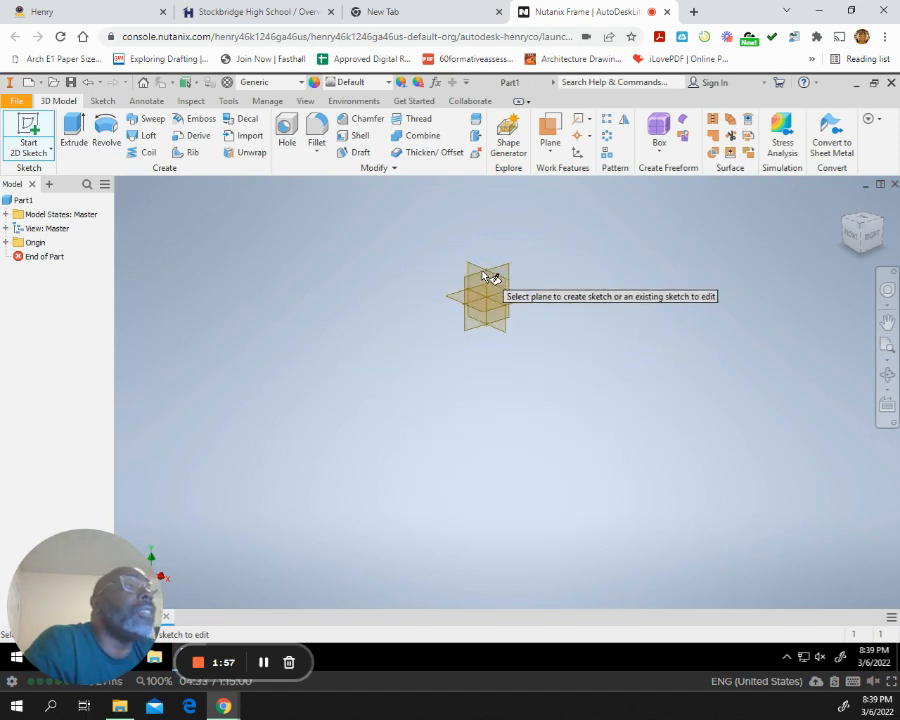
scroll(490, 275, up, 6)
scroll(480, 248, up, 2)
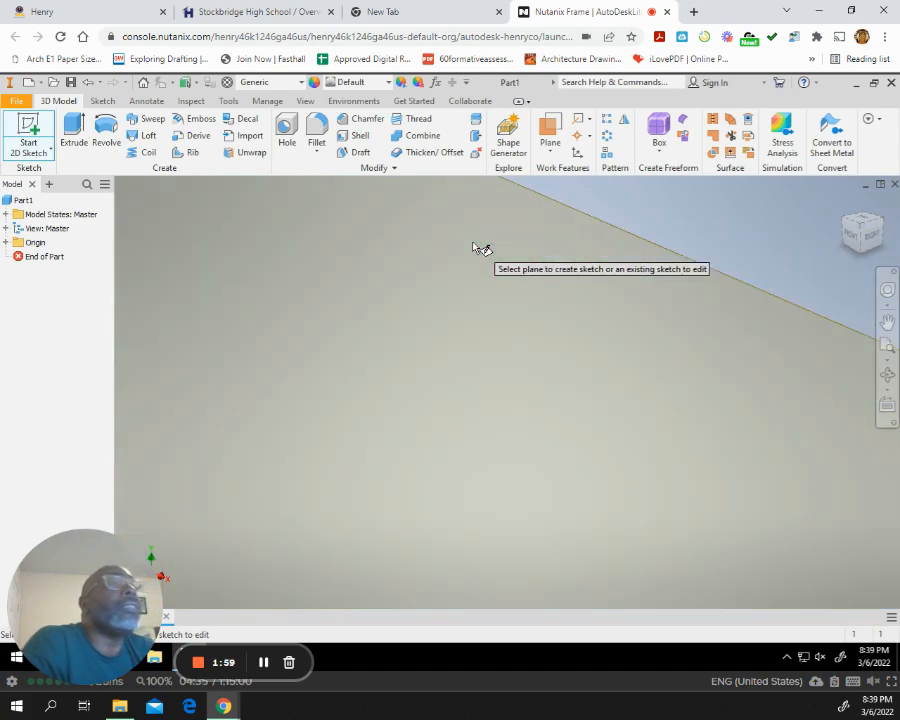
scroll(480, 248, down, 3)
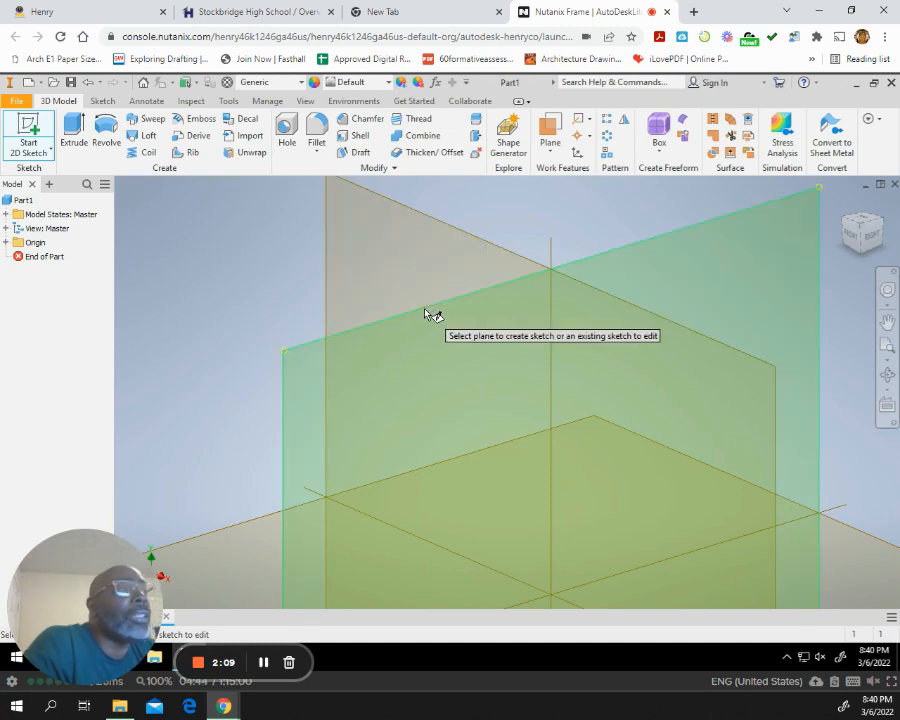
scroll(430, 256, down, 5)
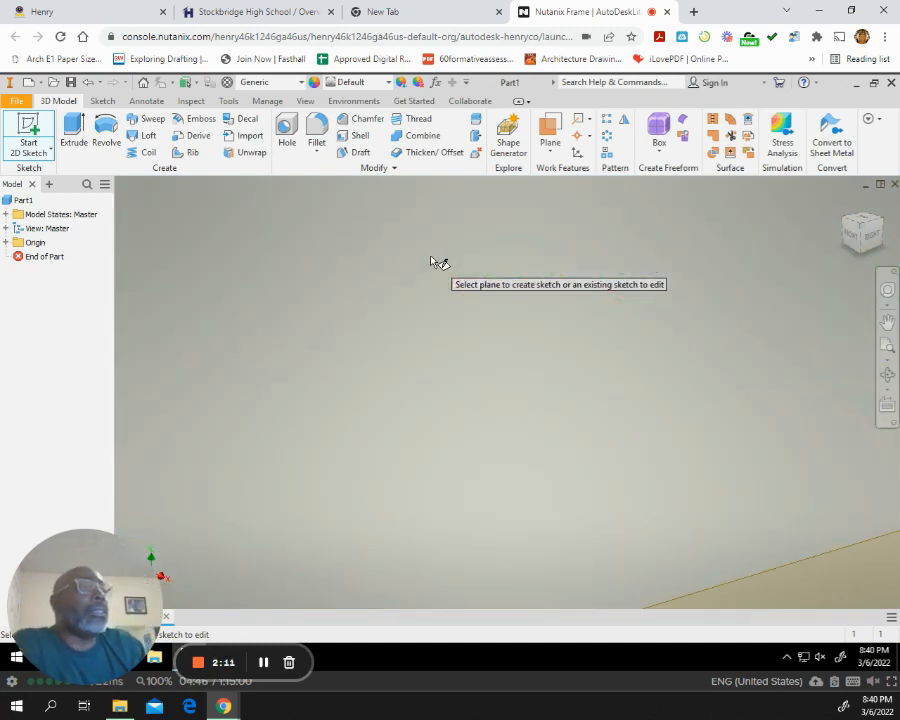
scroll(436, 262, up, 5)
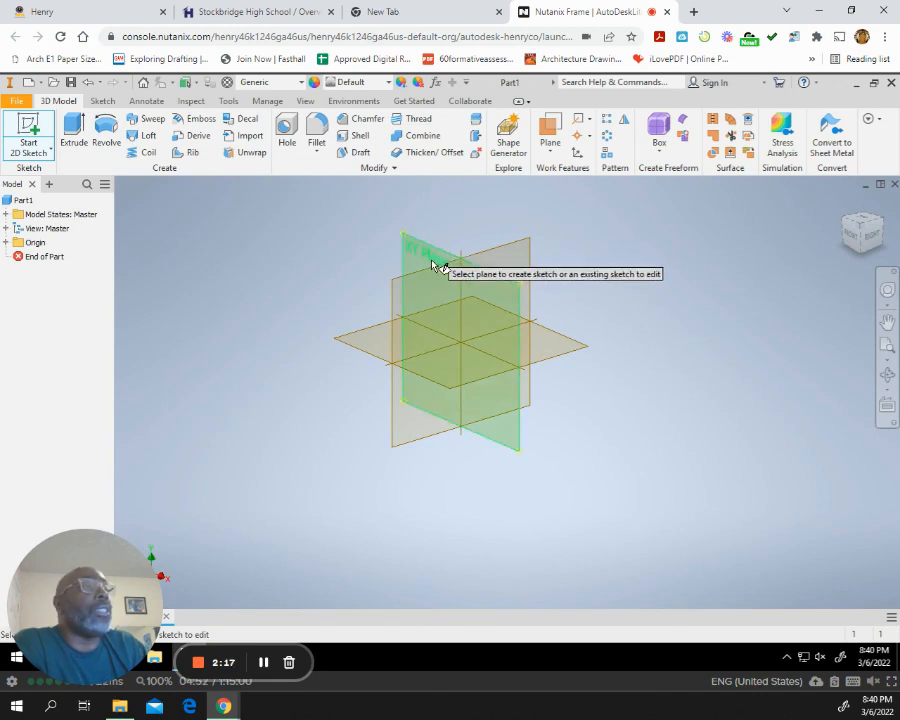
click(446, 259)
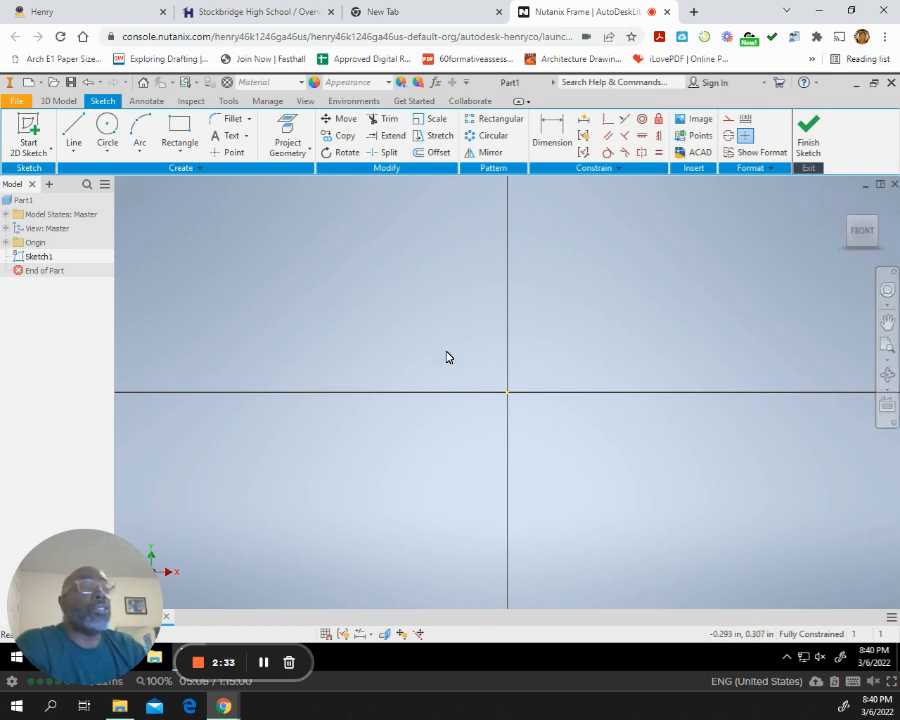
Sketch a circle centred on the origin, about 2.94 in in diameter.
click(106, 135)
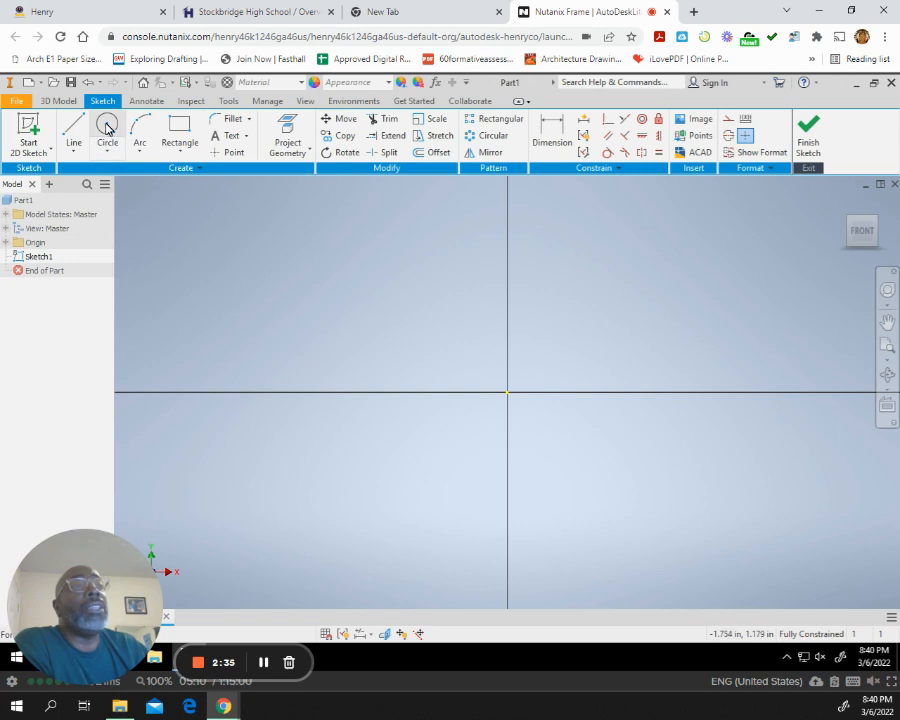
click(508, 393)
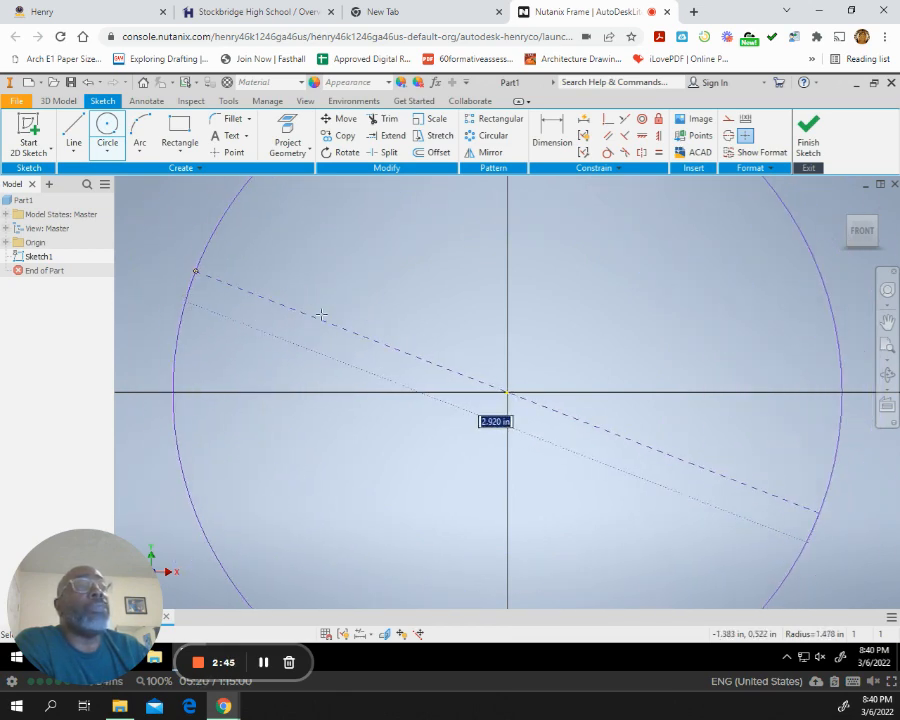
click(315, 313)
Dimension the circle's diameter and set it to 5.38 in.
scroll(330, 313, up, 2)
scroll(339, 315, down, 4)
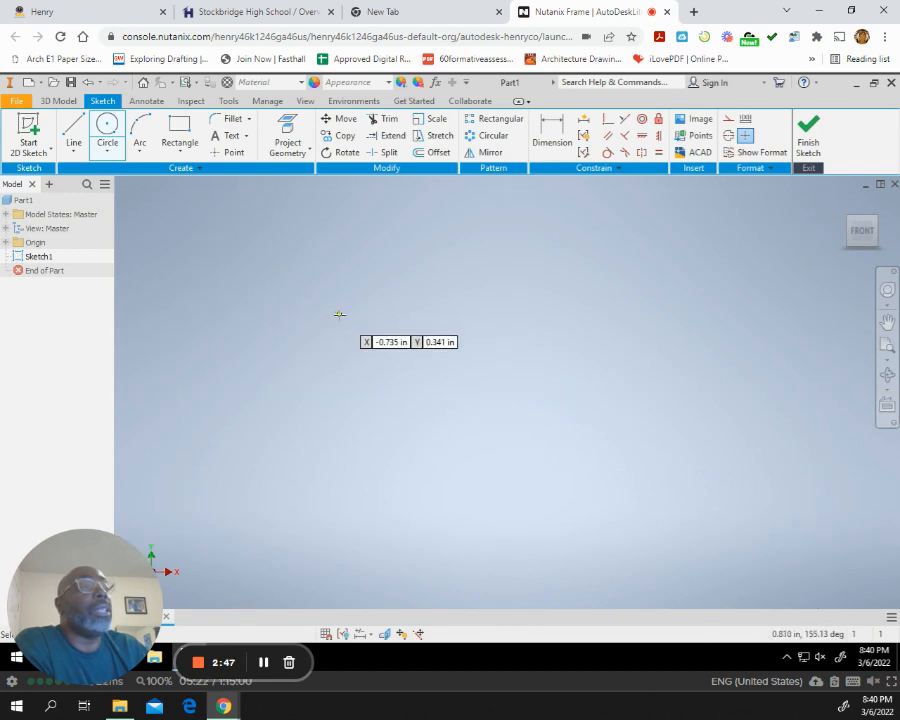
scroll(340, 314, down, 3)
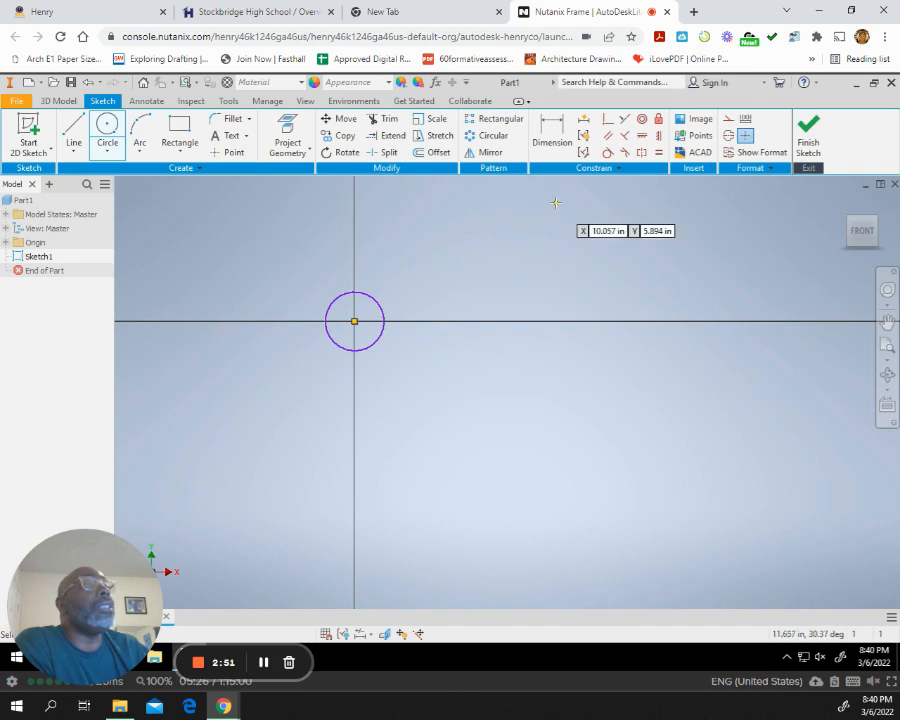
click(556, 130)
click(380, 305)
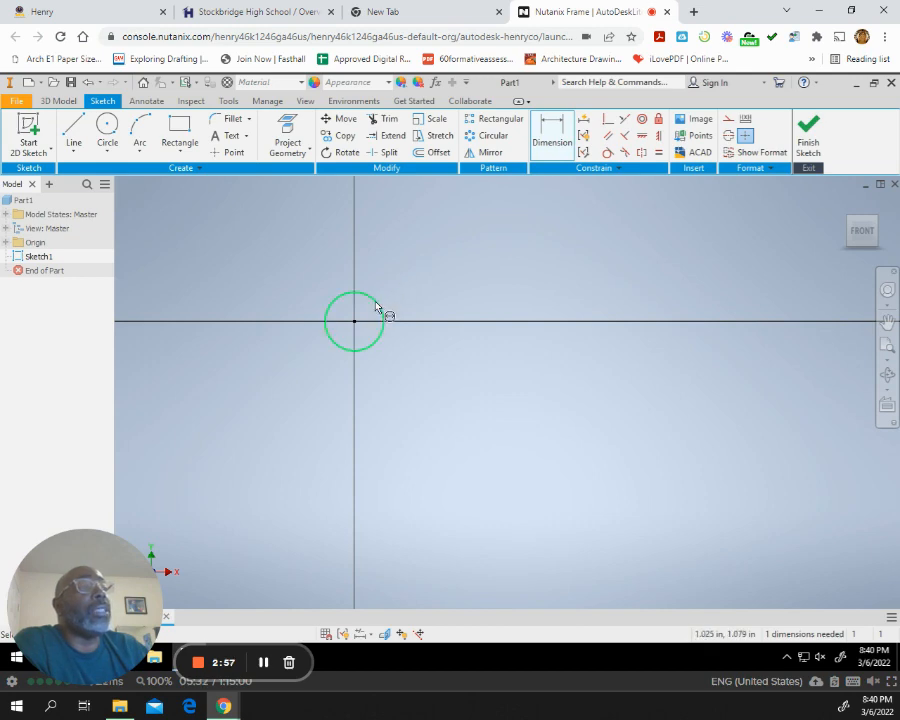
click(386, 277)
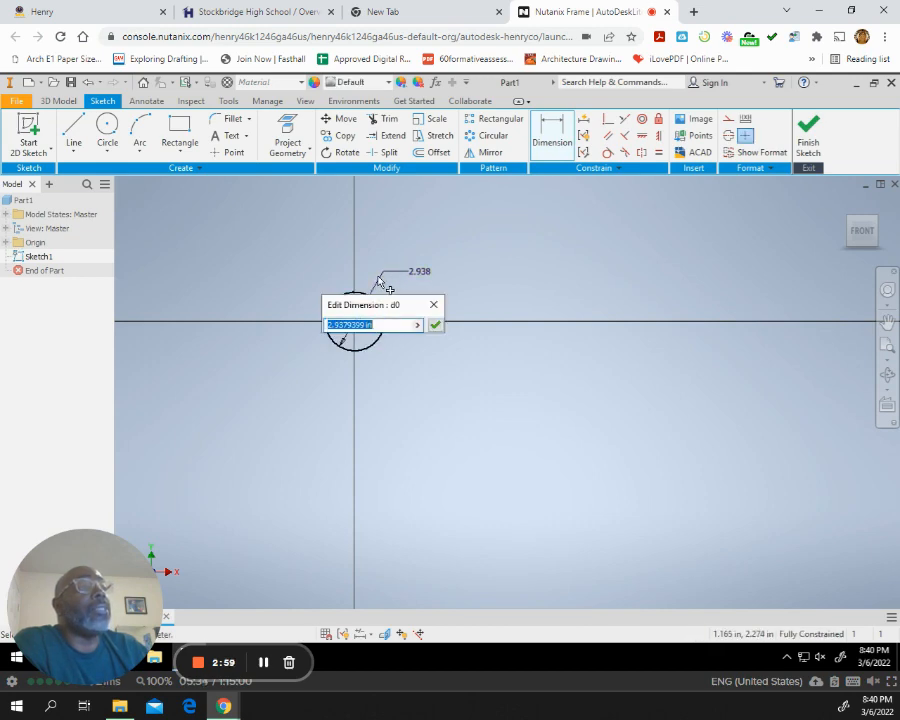
text(5)
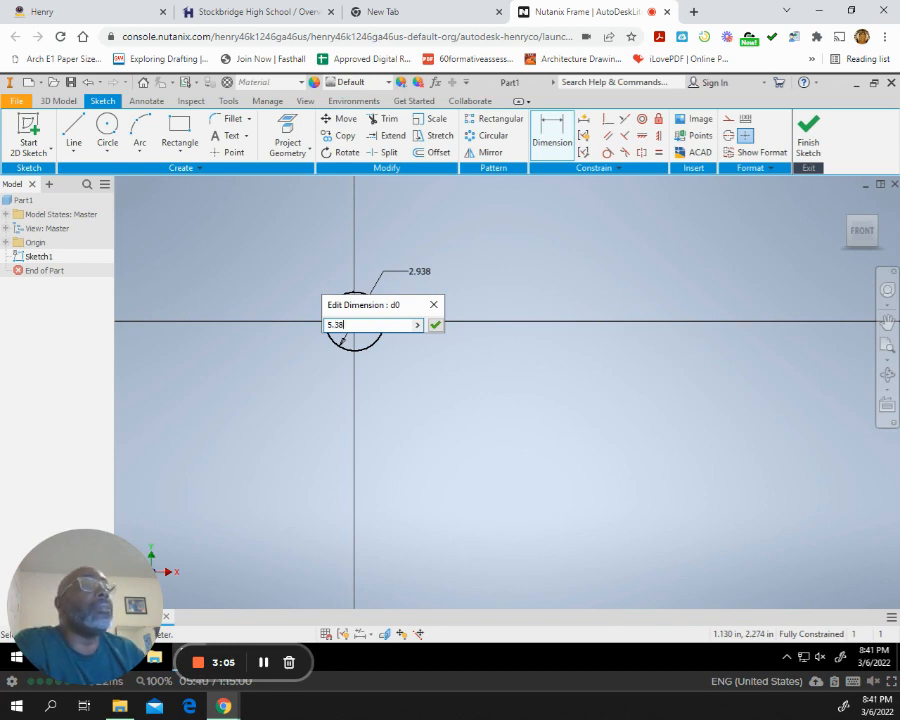
text(.38)
key(Return)
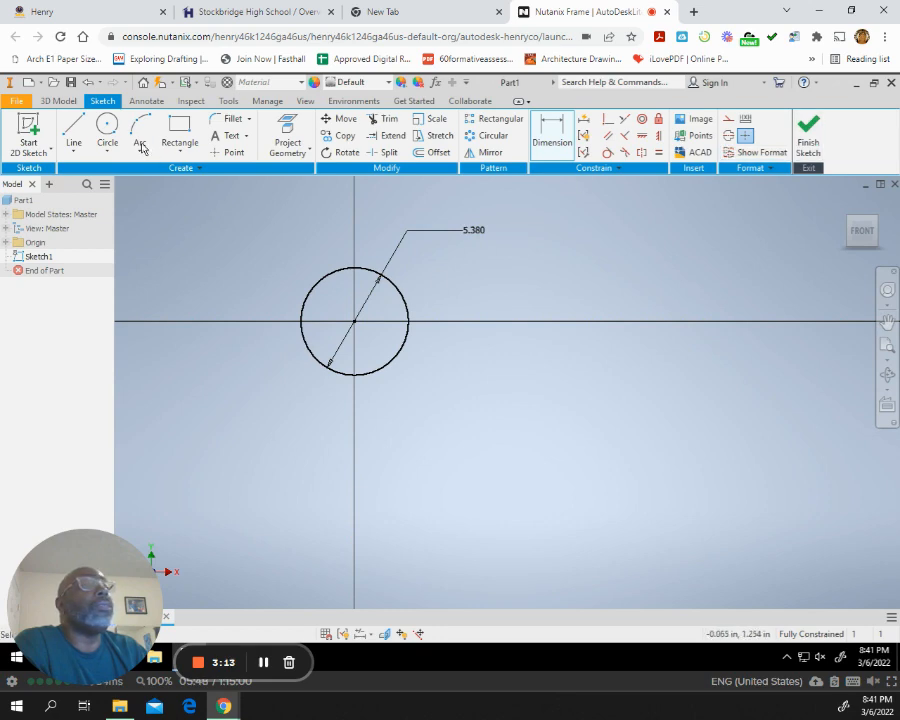
Sketch a smaller concentric circle about 1.88 in in diameter, centred on the origin inside the first circle.
click(106, 130)
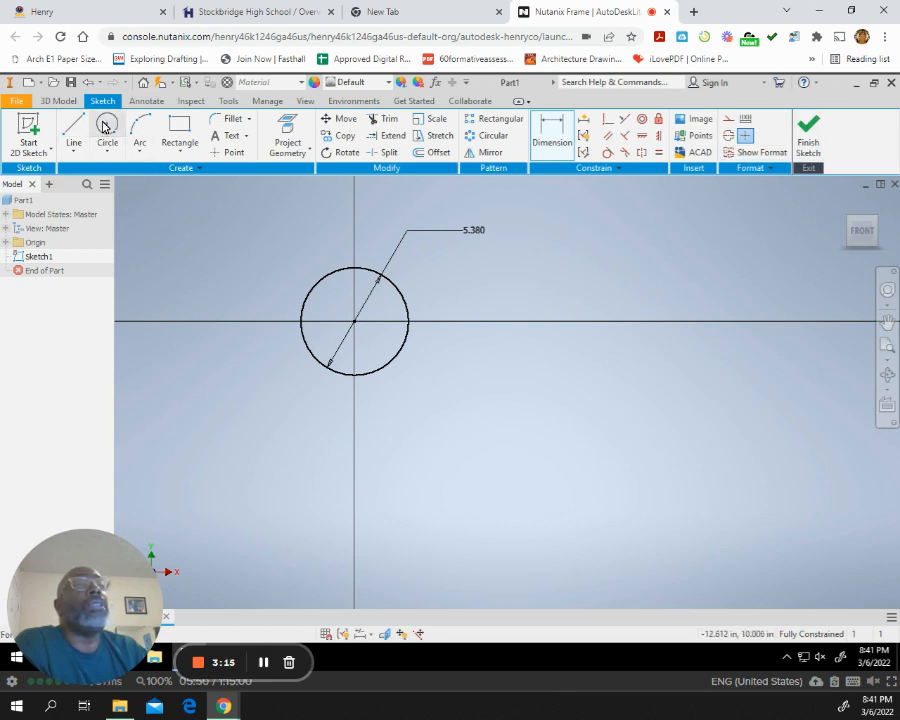
click(354, 321)
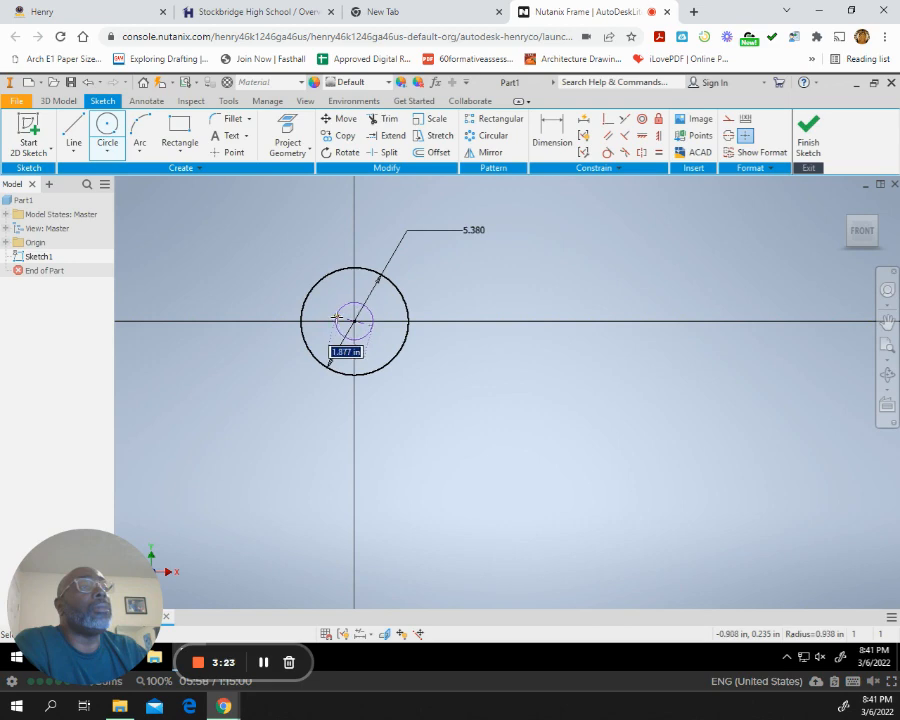
click(336, 318)
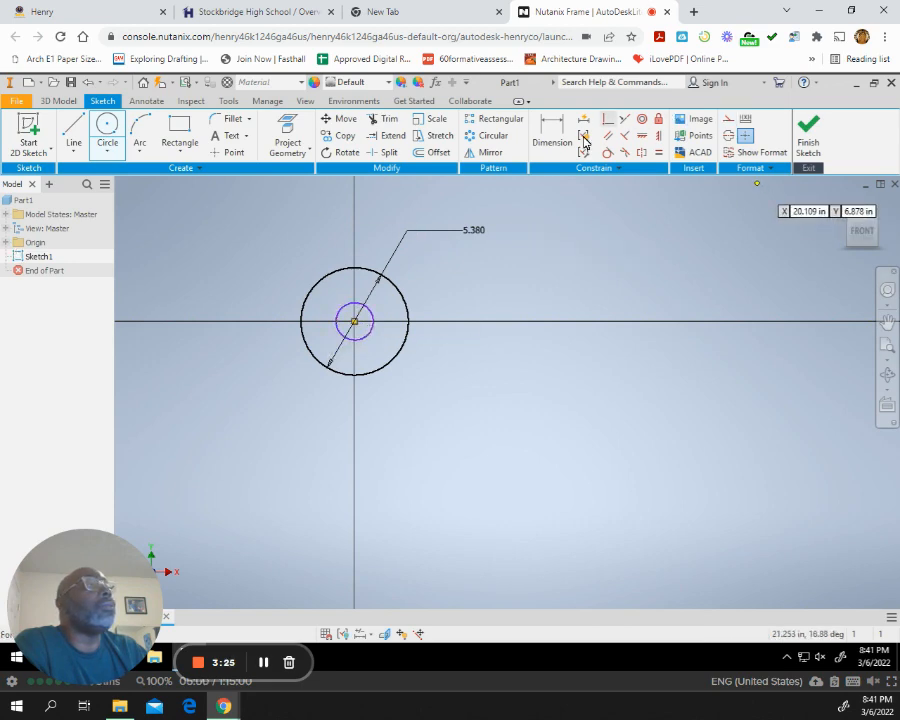
Dimension the inner circle's diameter as 1.75 in and finish the sketch.
click(558, 127)
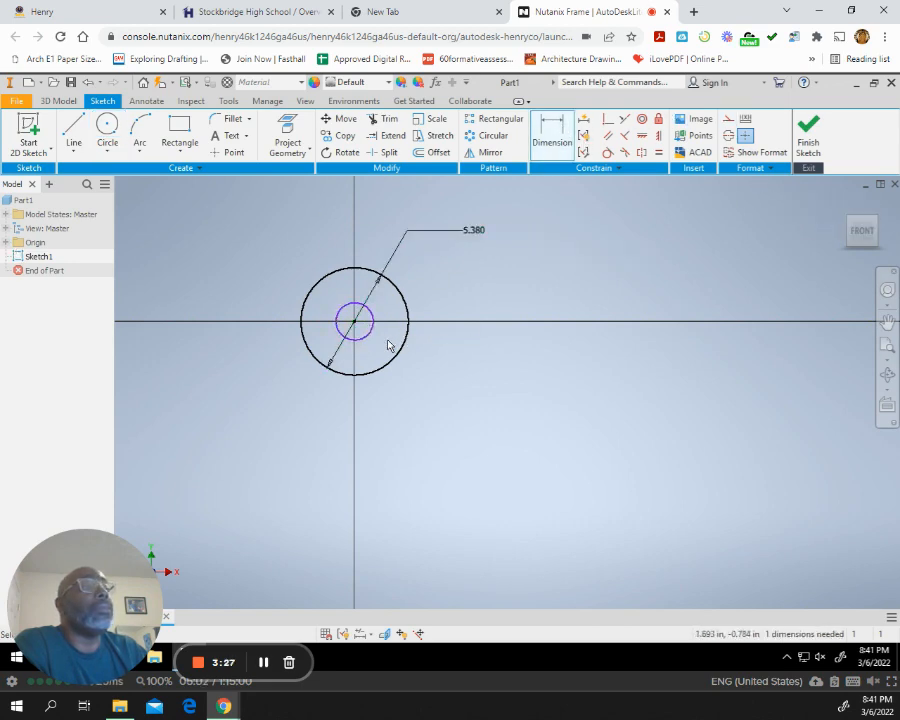
click(371, 341)
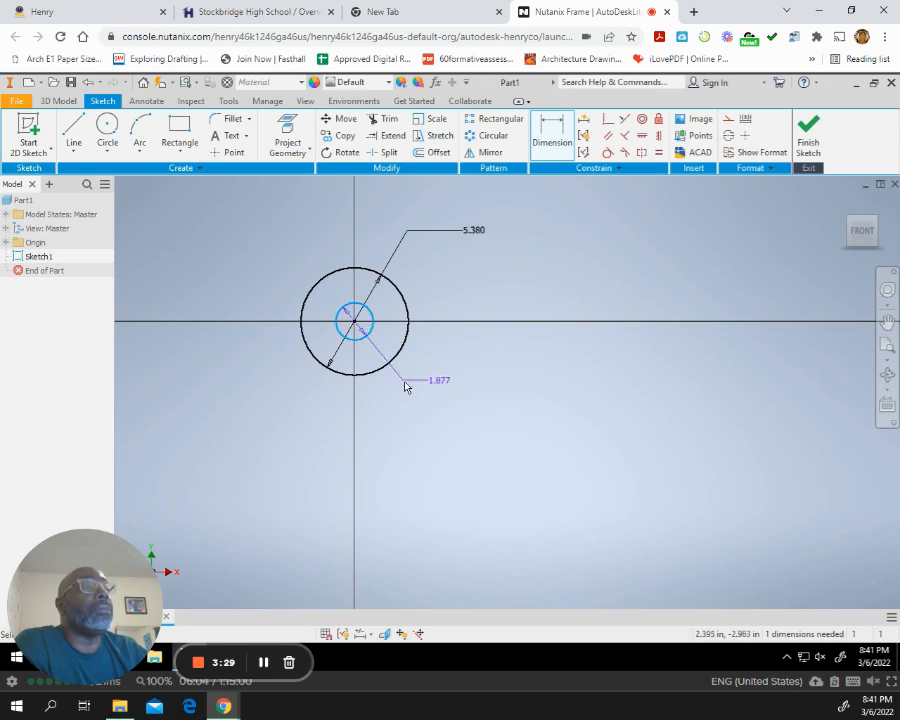
click(414, 387)
text(1.75)
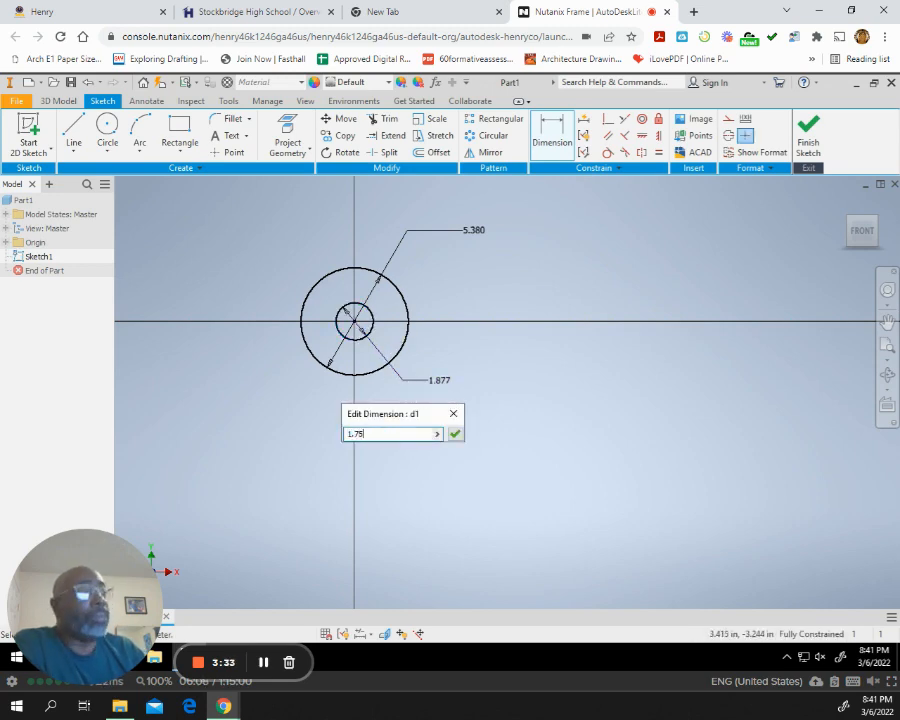
key(Return)
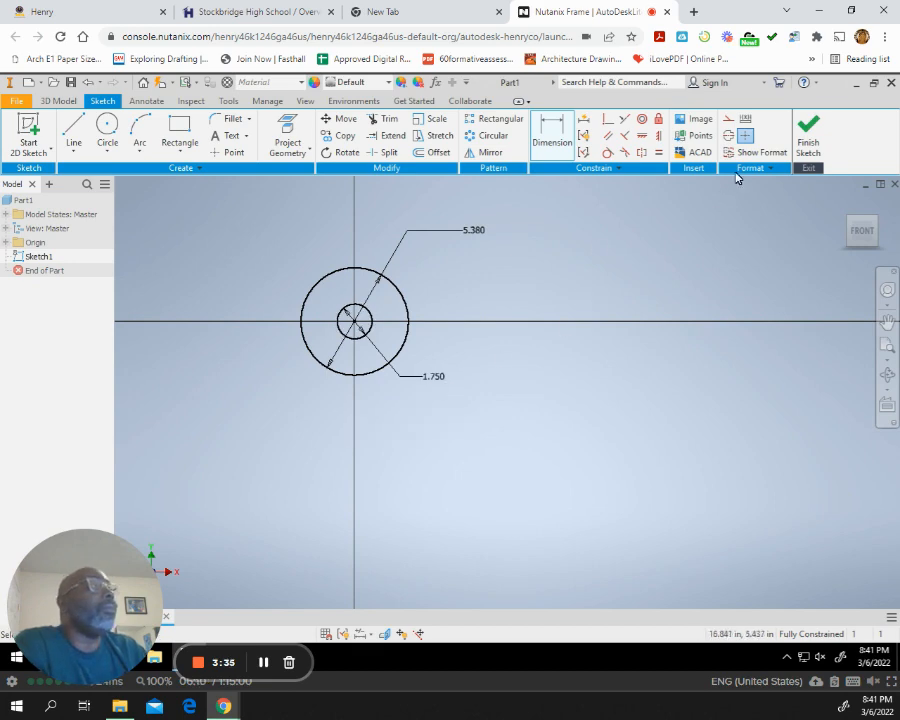
click(800, 135)
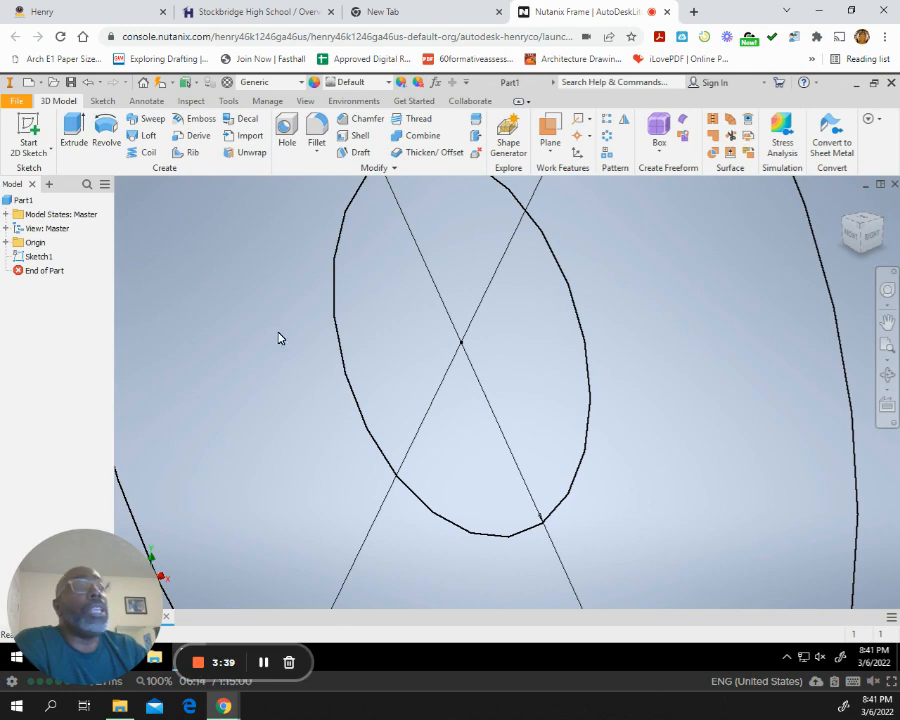
Extrude the ring-shaped profile between the two circles by 1 in.
scroll(280, 335, up, 5)
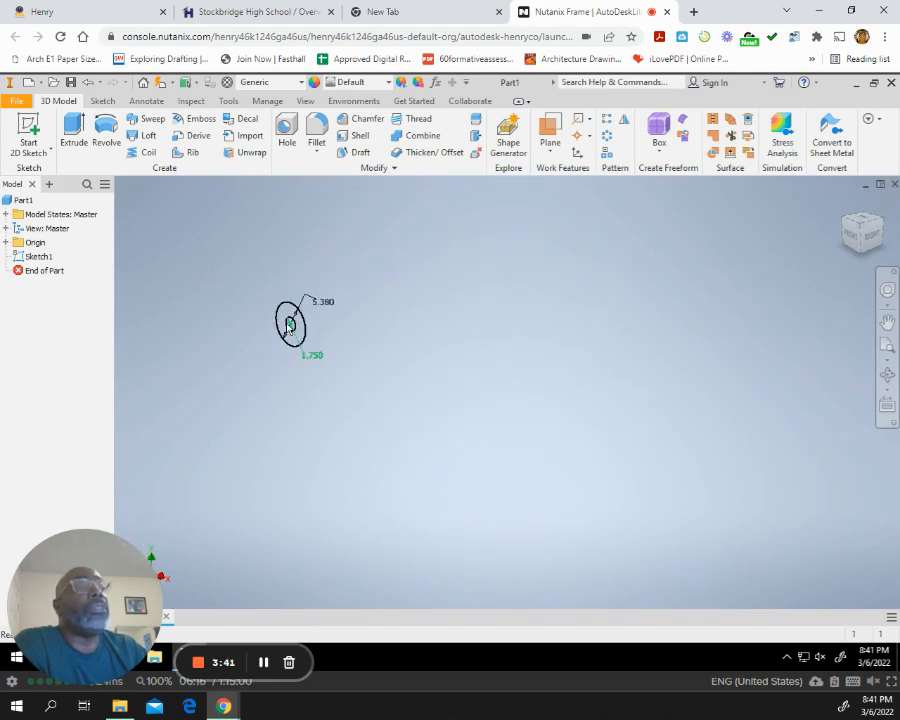
scroll(289, 325, down, 3)
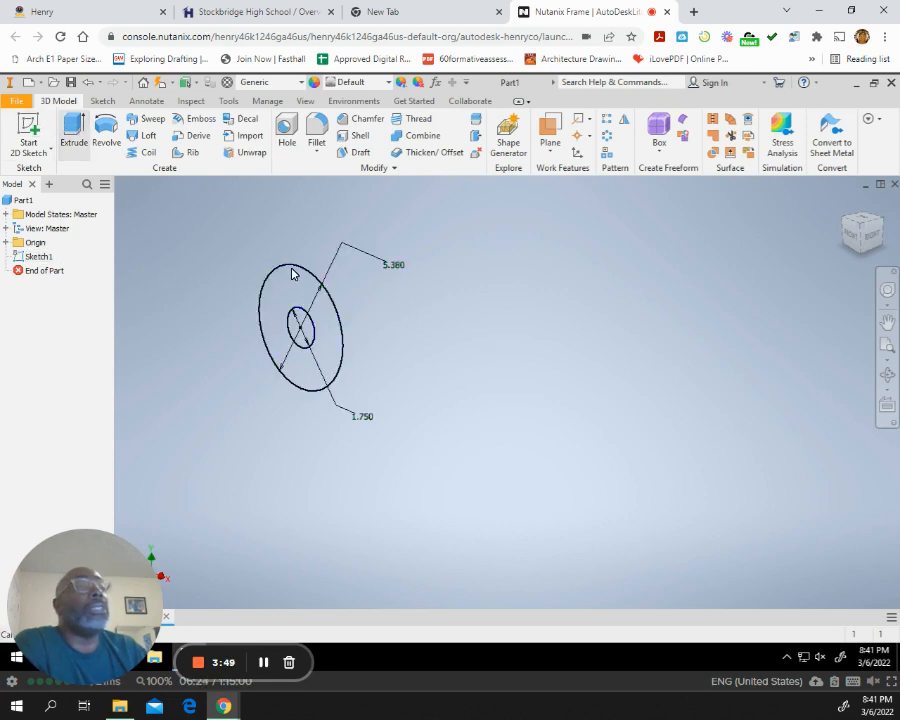
click(332, 312)
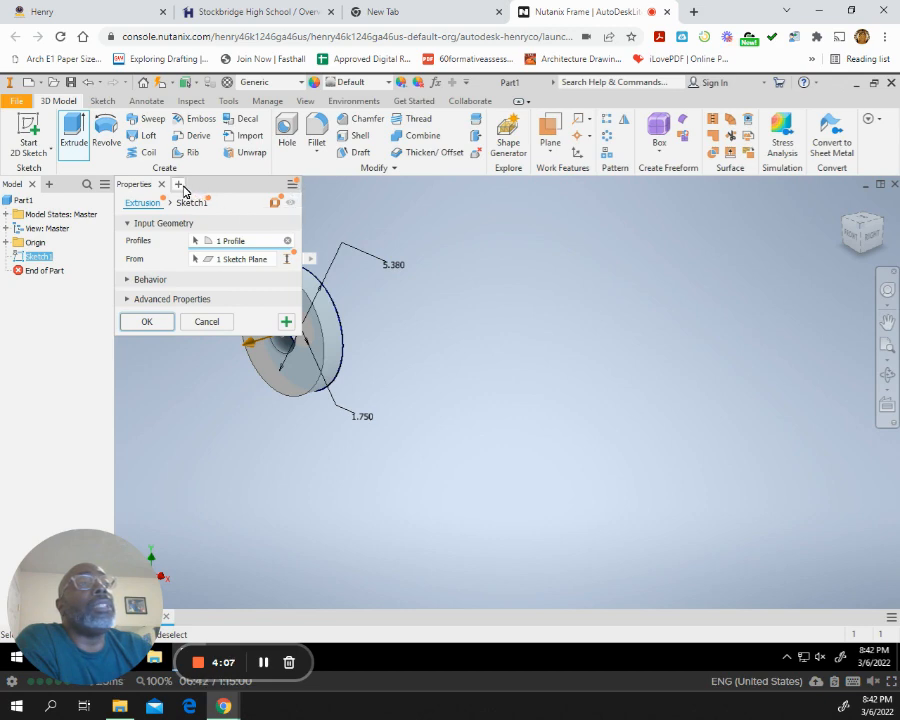
drag(207, 189, 445, 243)
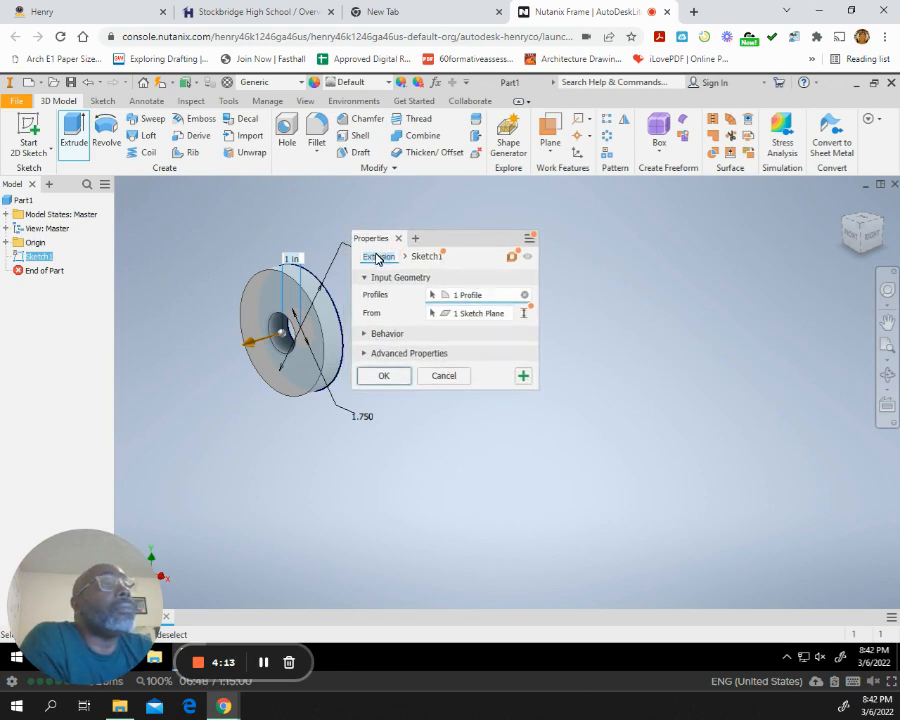
click(416, 258)
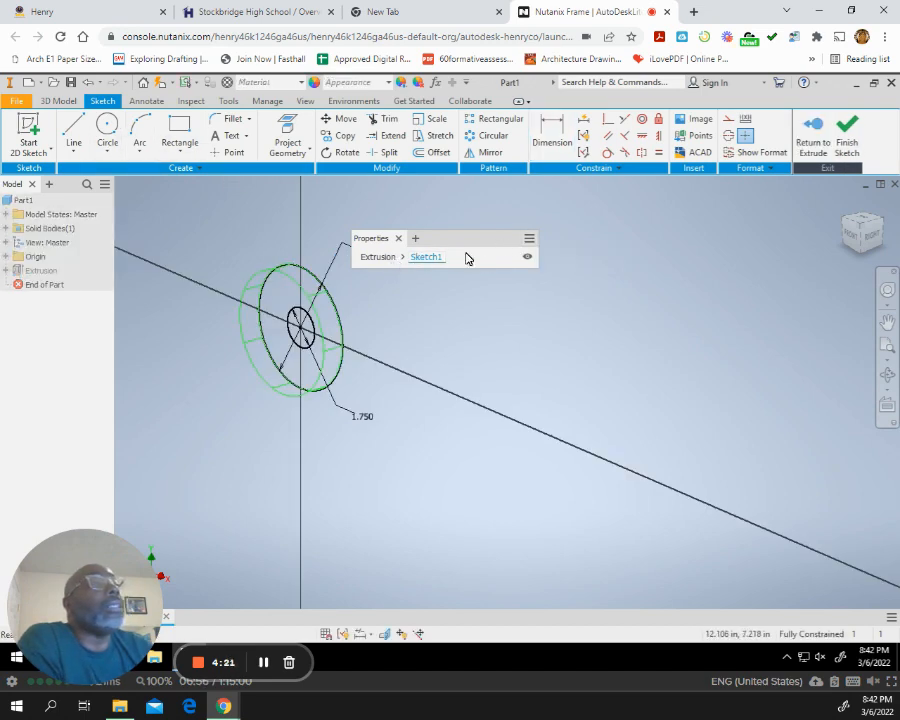
click(845, 128)
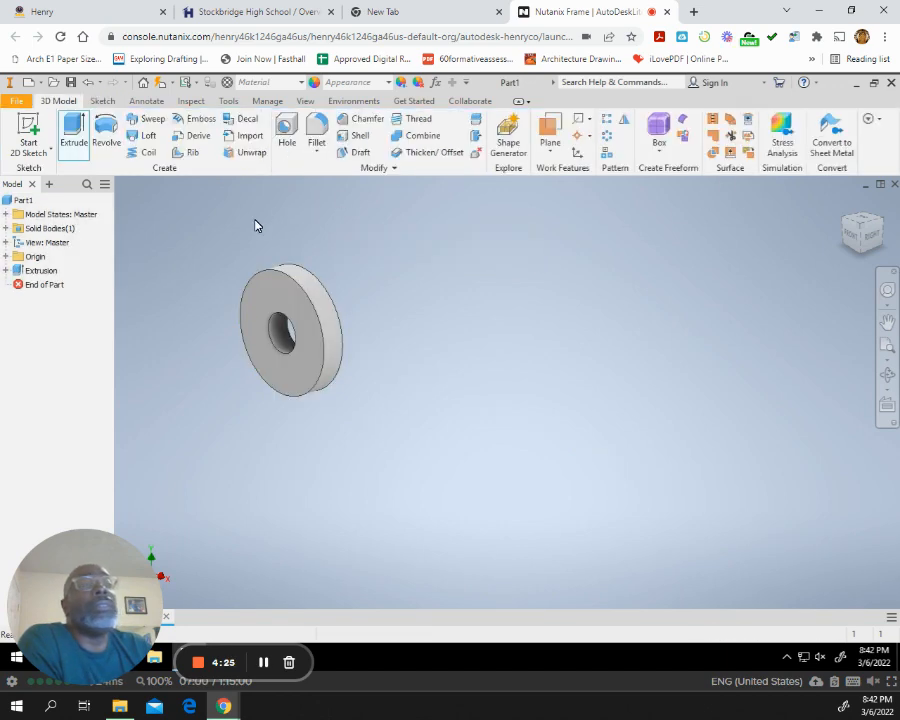
Edit the ring's extrusion feature and set its distance to 0.25 in.
click(29, 276)
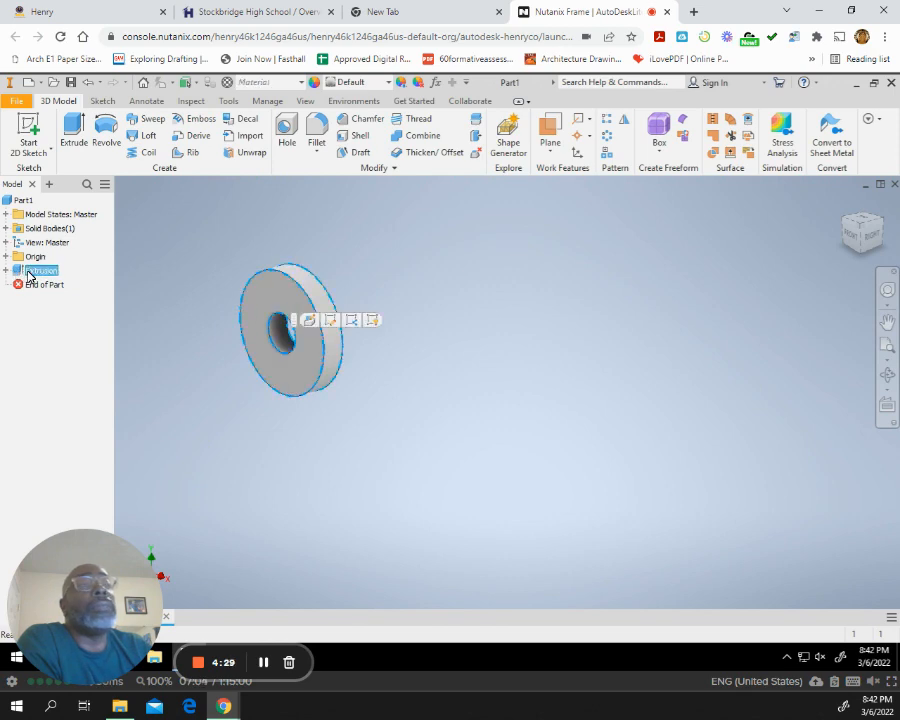
right_click(41, 280)
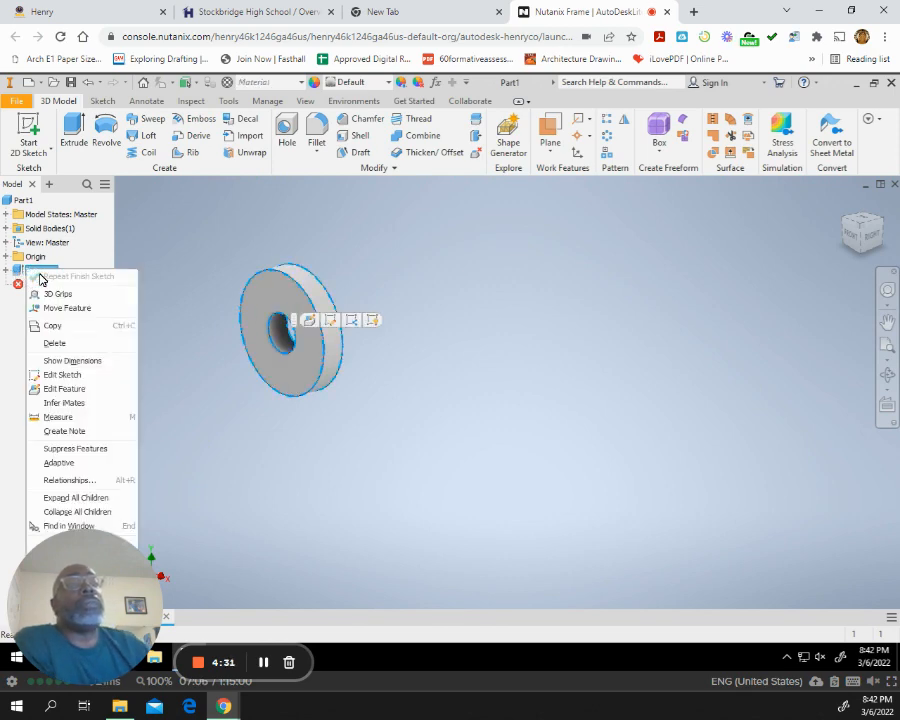
click(76, 391)
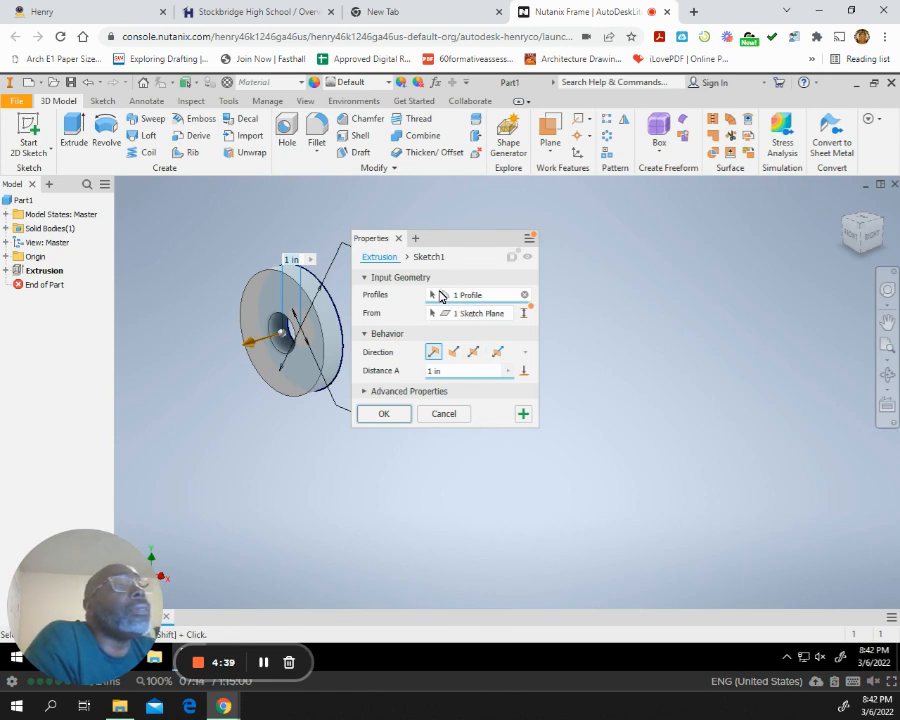
click(451, 373)
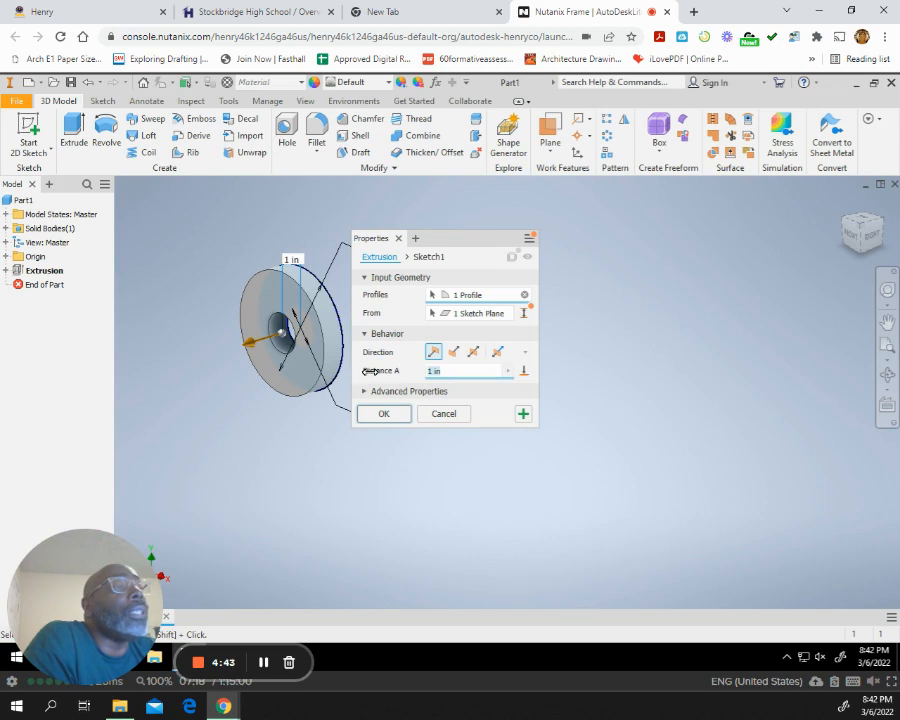
double_click(448, 379)
key(BackSpace)
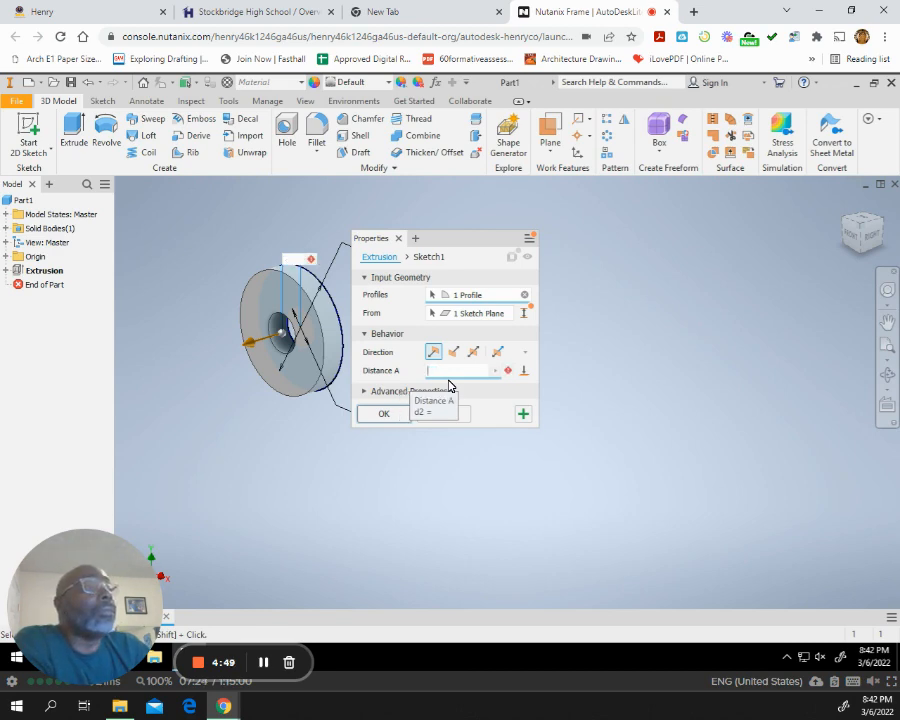
text(.25)
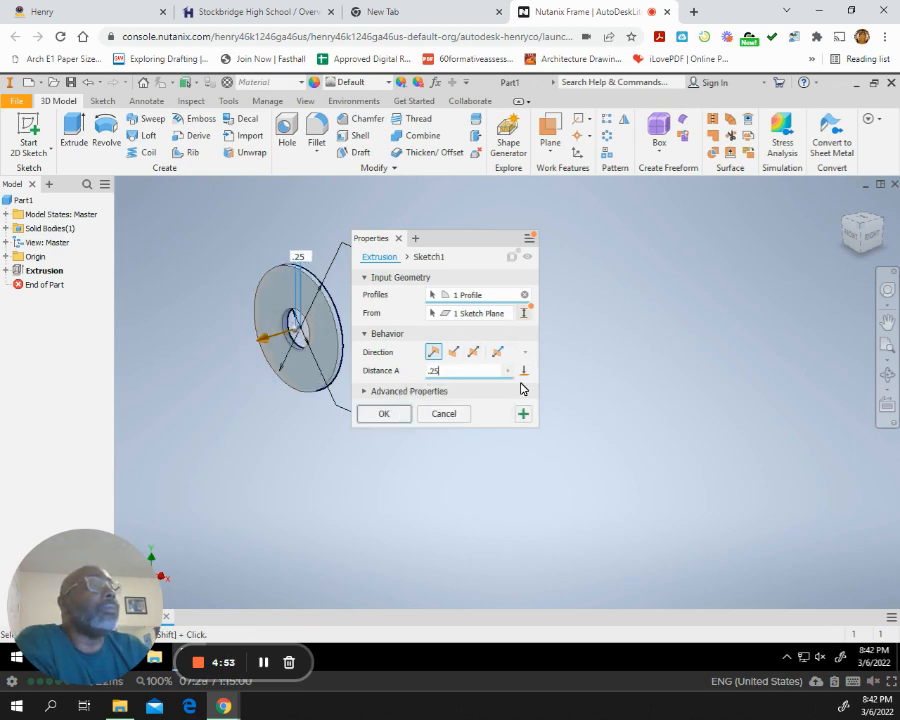
click(384, 414)
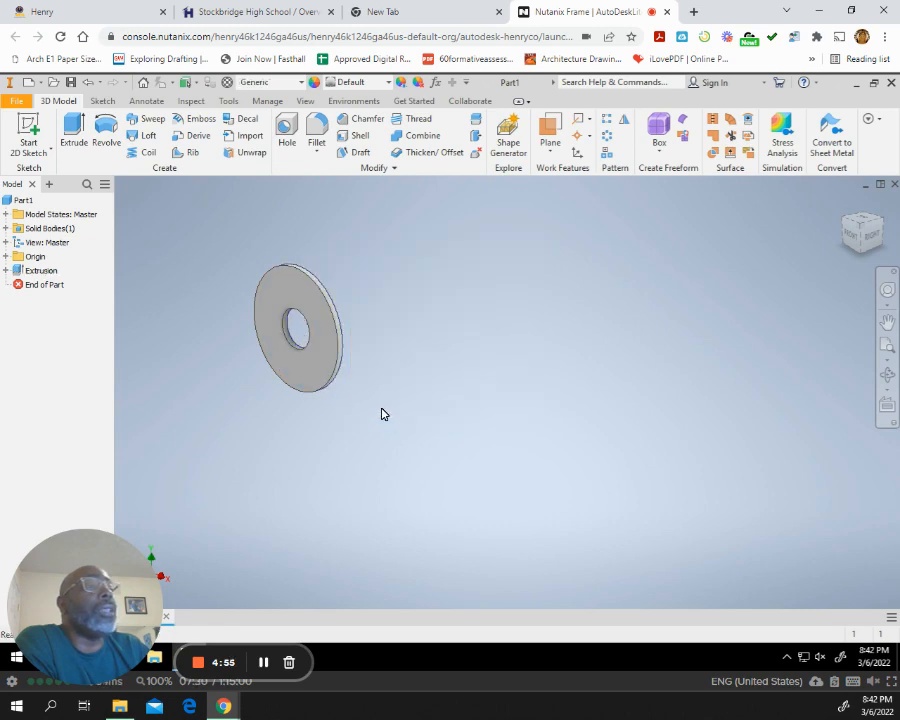
Examine the ring from the front, side and back, and return to the home view.
scroll(298, 333, up, 3)
scroll(299, 335, down, 4)
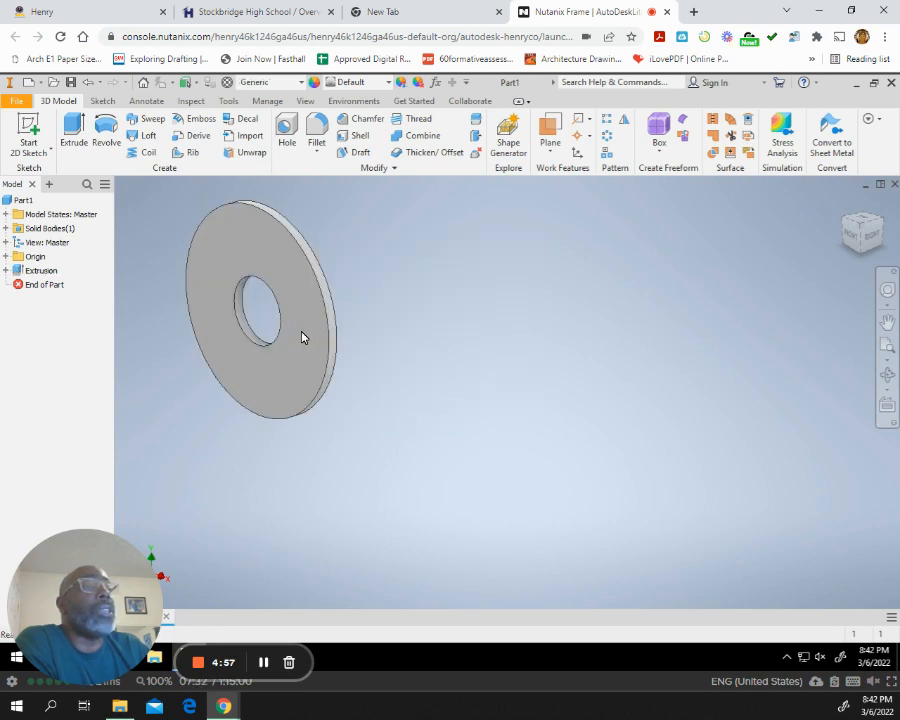
scroll(301, 336, up, 2)
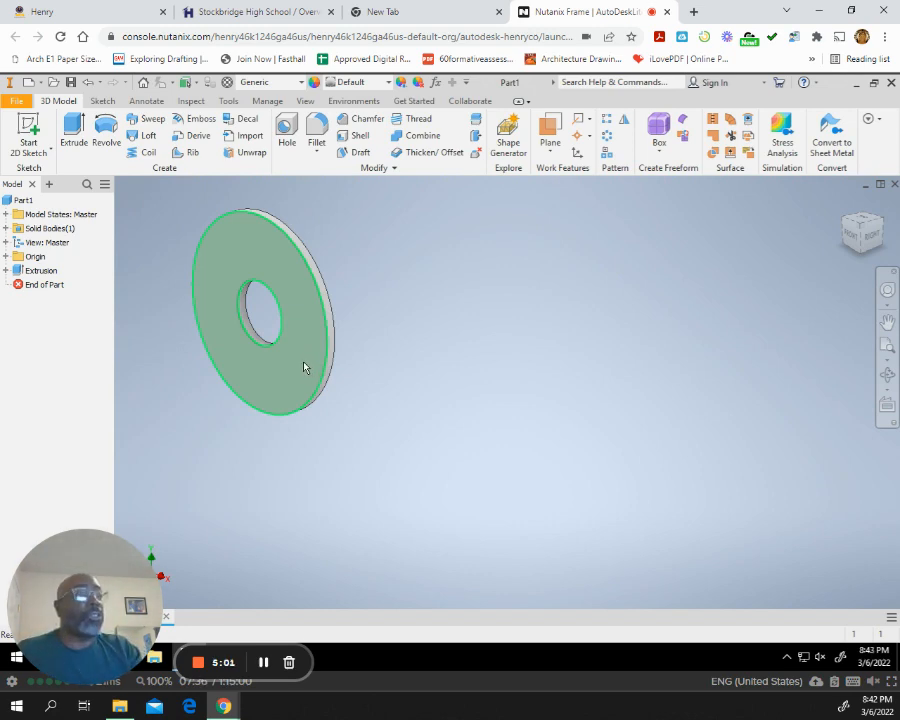
shift+middle_drag(292, 381, 745, 269)
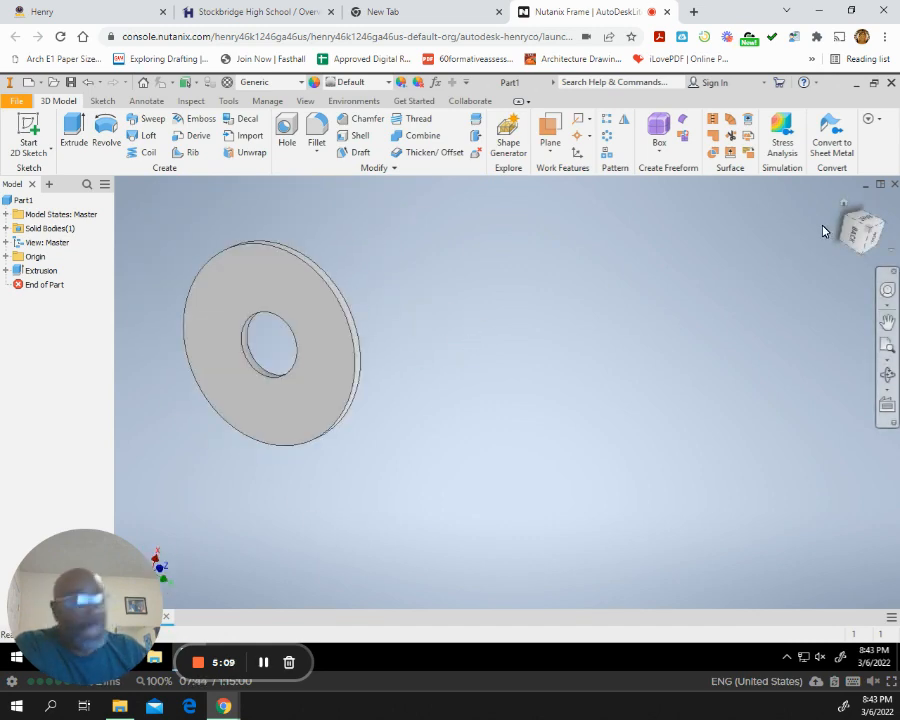
click(843, 201)
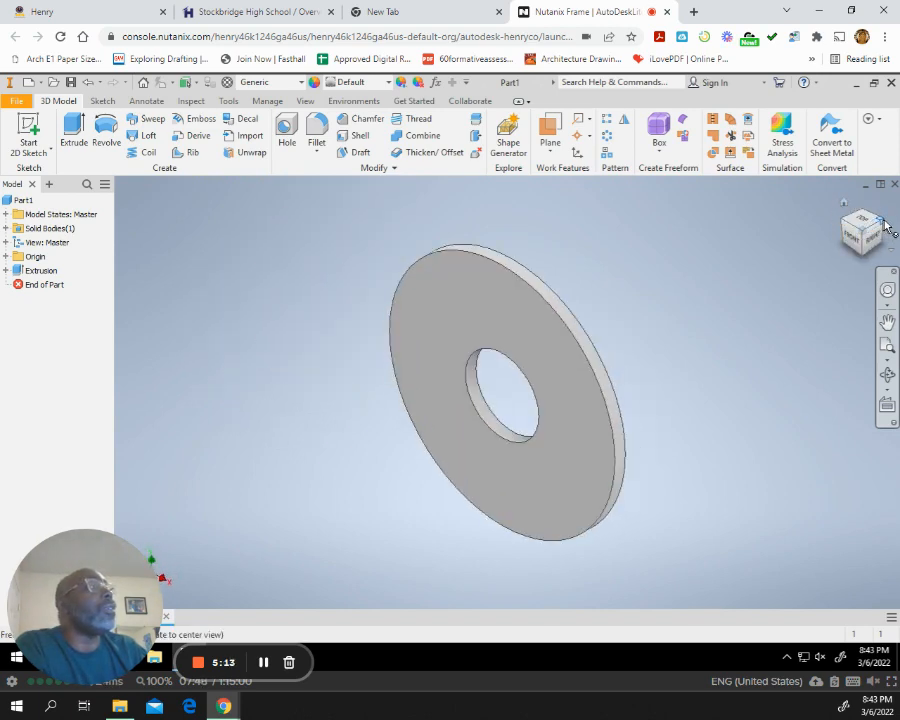
click(883, 224)
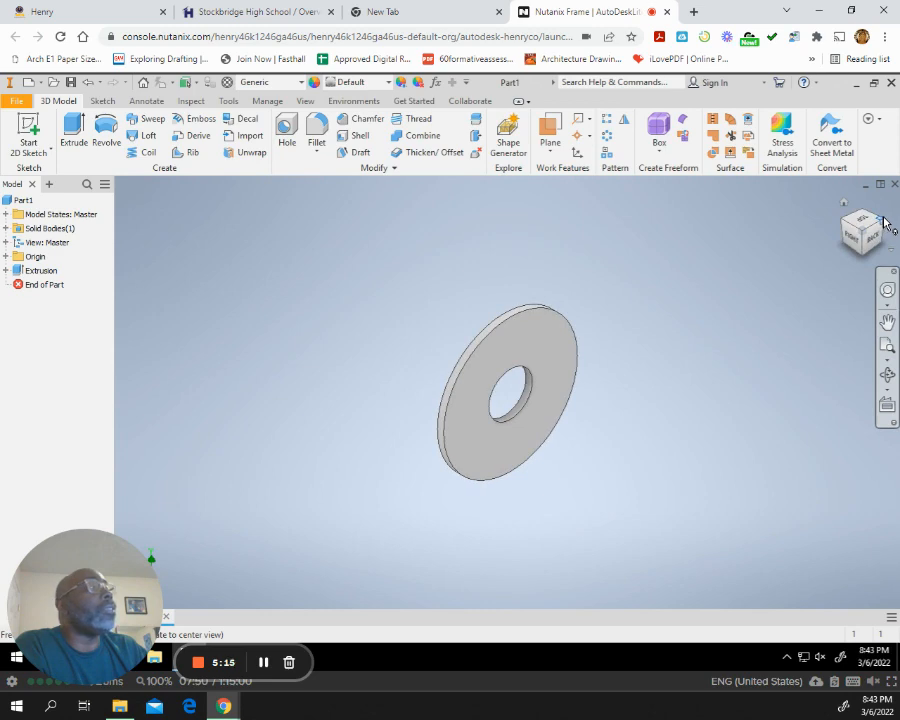
click(885, 229)
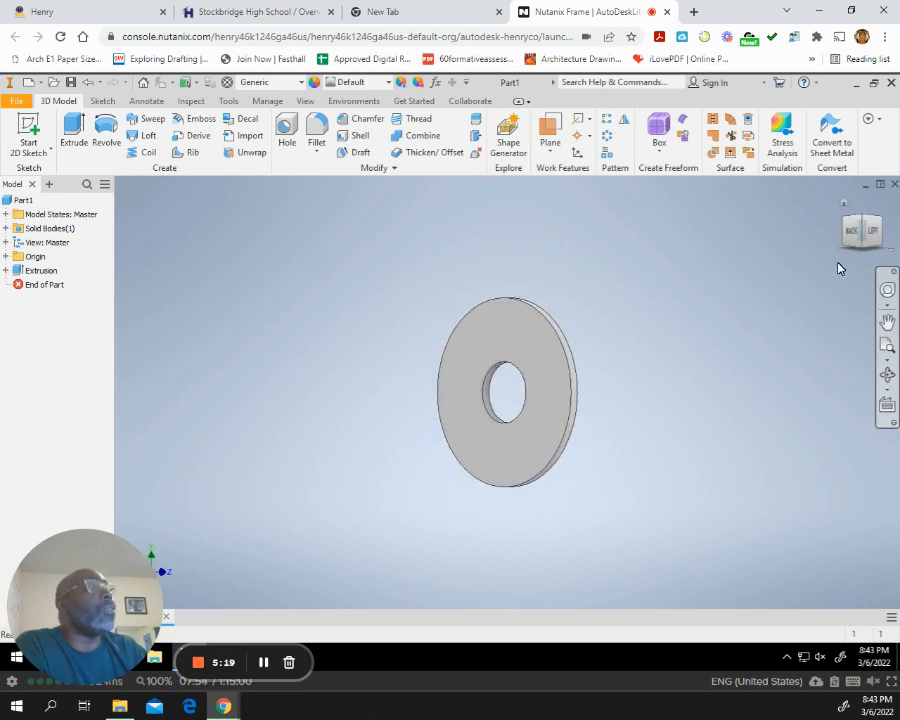
click(858, 232)
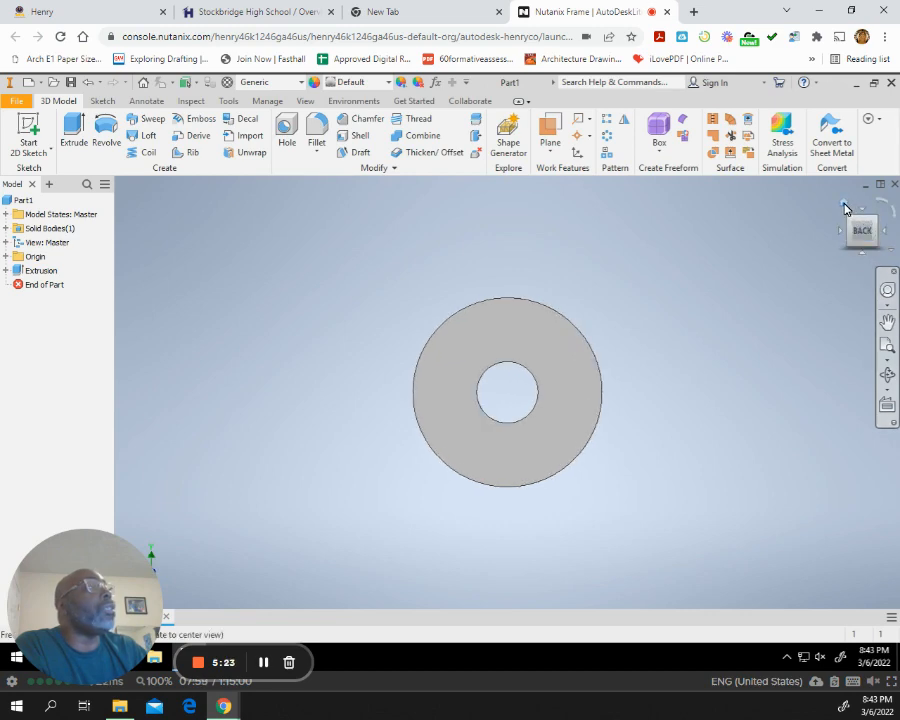
click(845, 207)
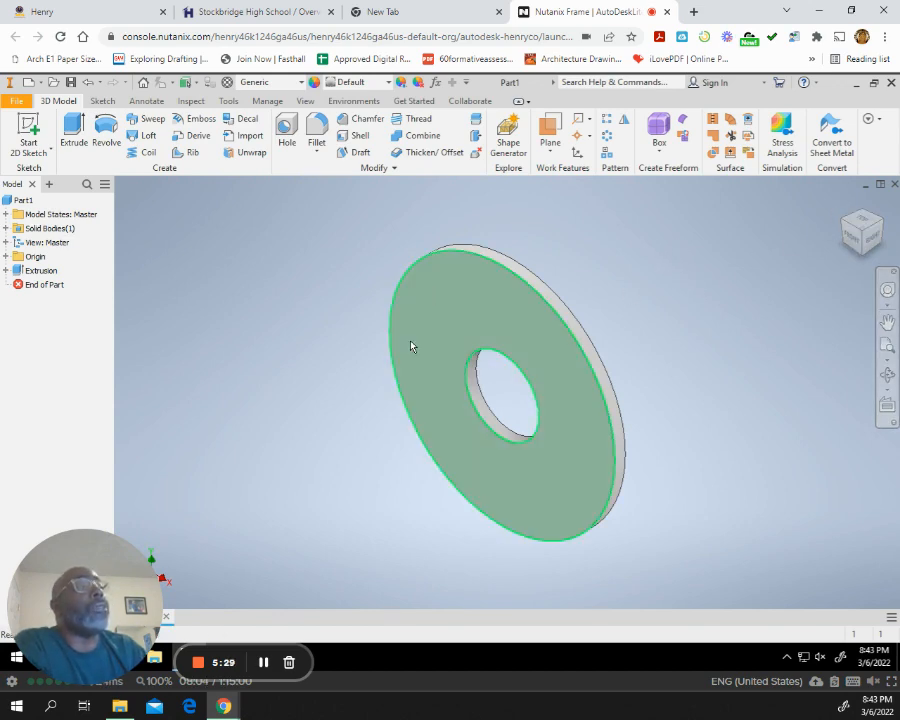
Start a sketch on the ring's front face and draw a 3.88 in diameter circle centred on the origin.
click(26, 124)
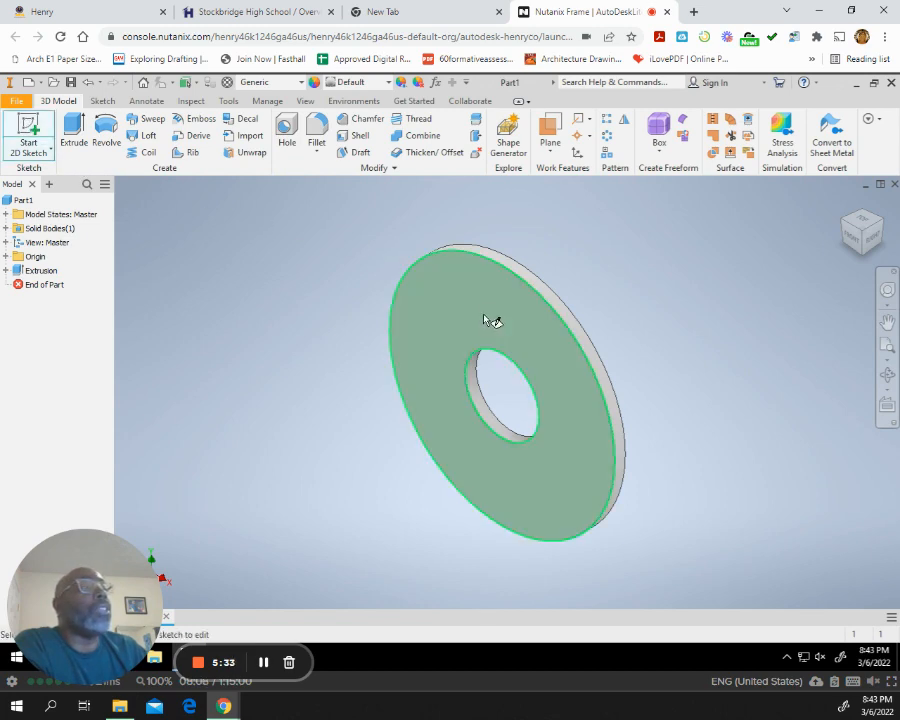
click(335, 321)
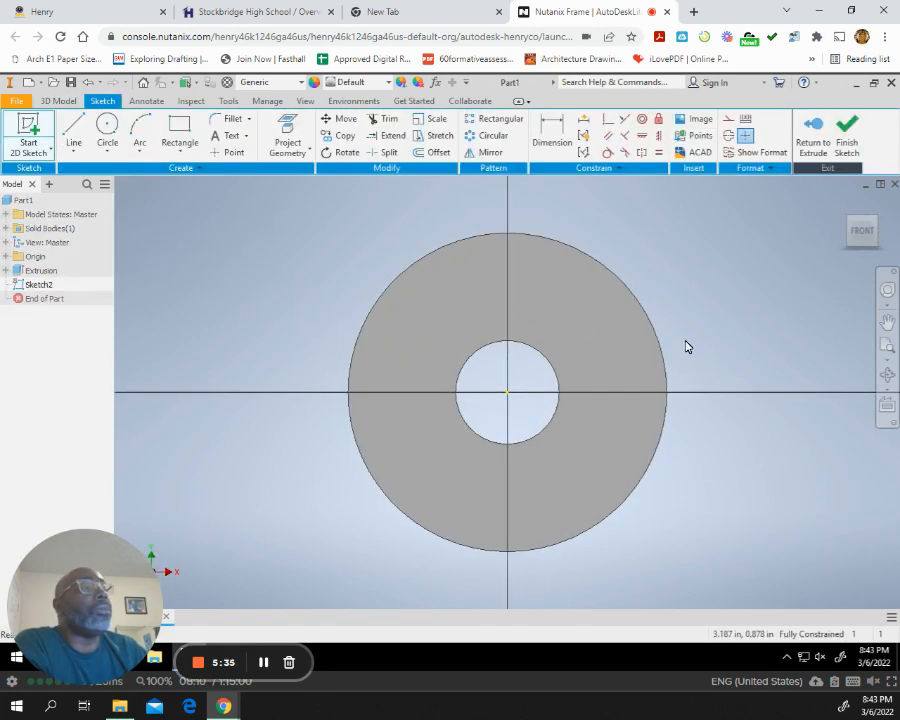
click(110, 128)
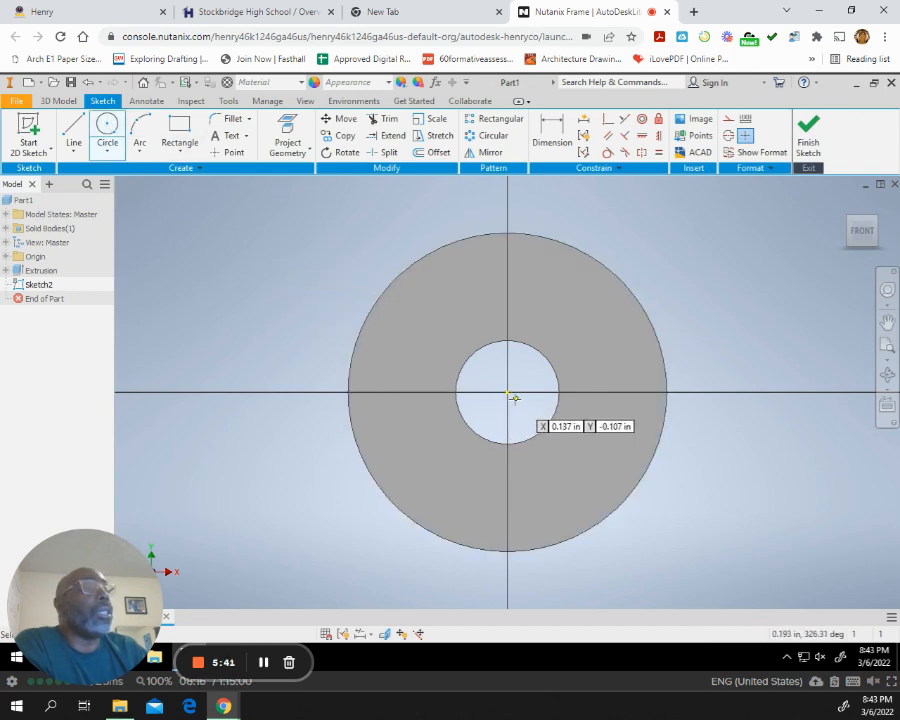
click(507, 392)
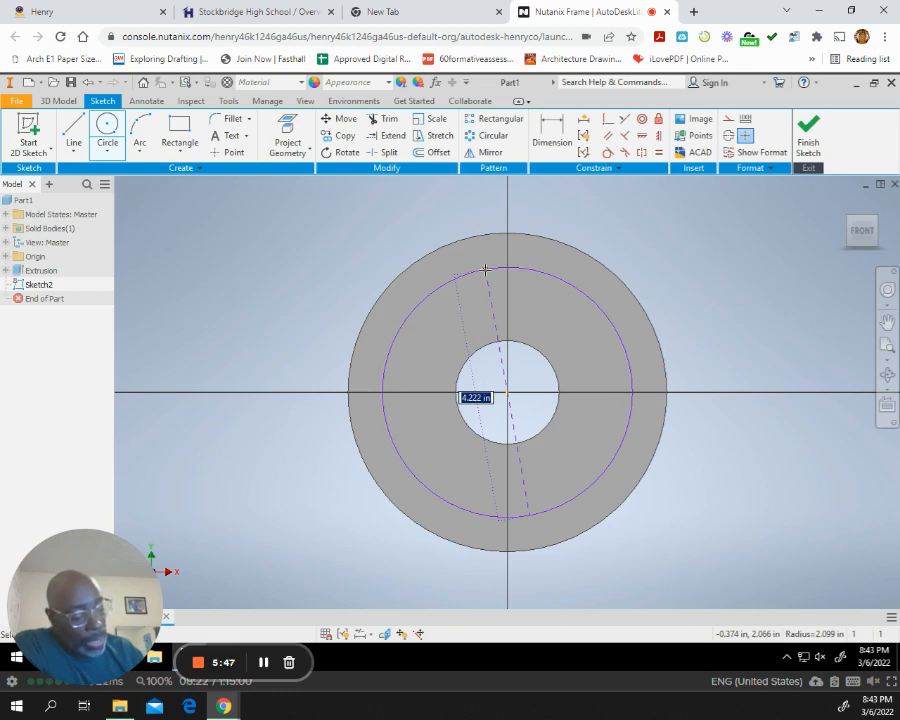
text(3.88)
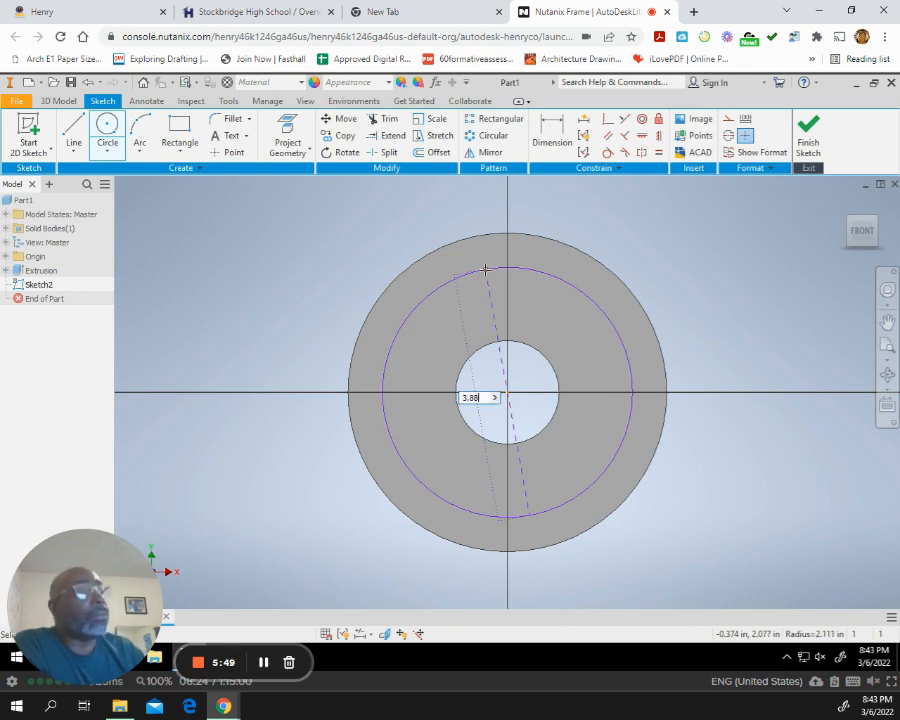
key(Return)
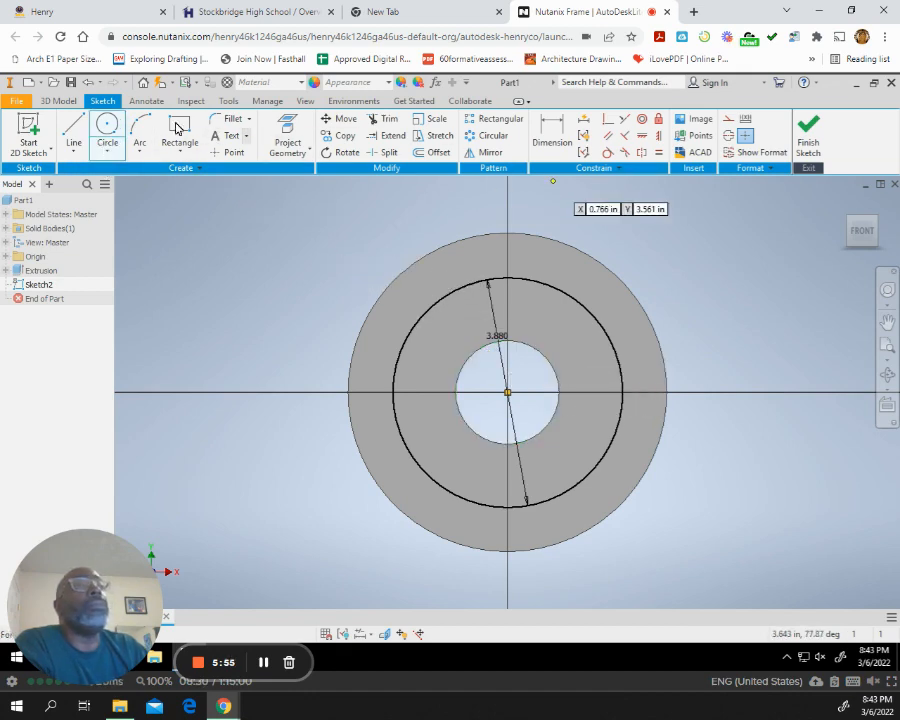
Draw a 0.62 in diameter circle centred on the topmost point of the 3.88 in circle and finish the sketch.
click(108, 128)
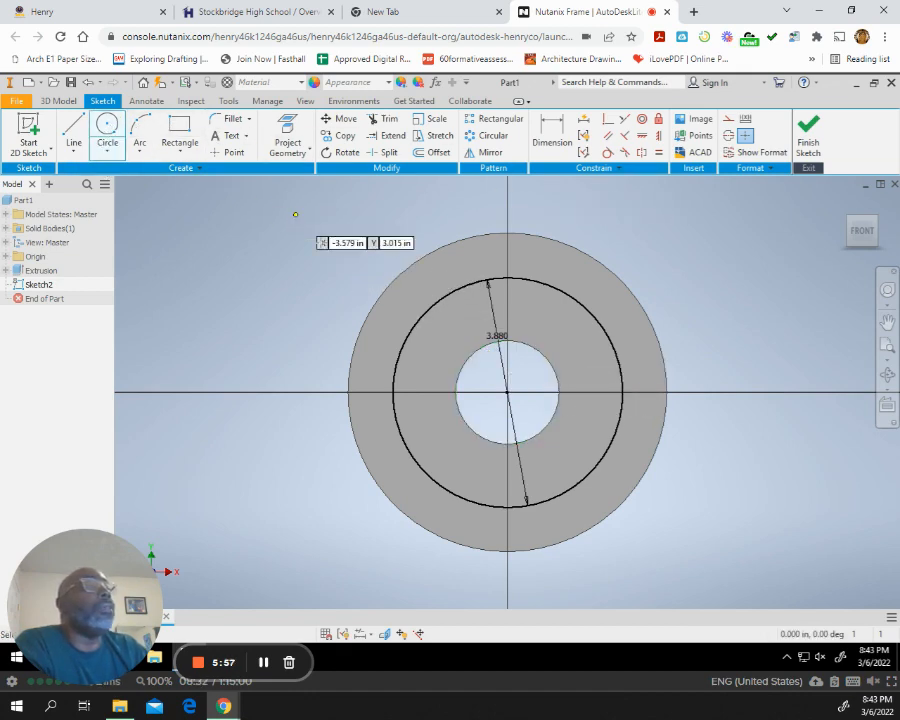
click(508, 279)
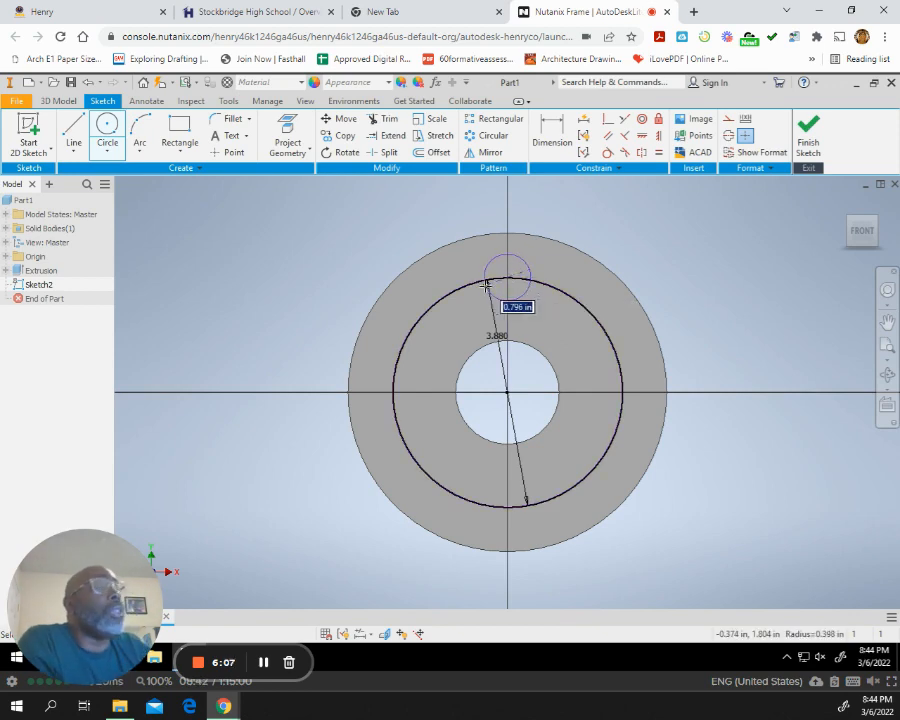
text(.620)
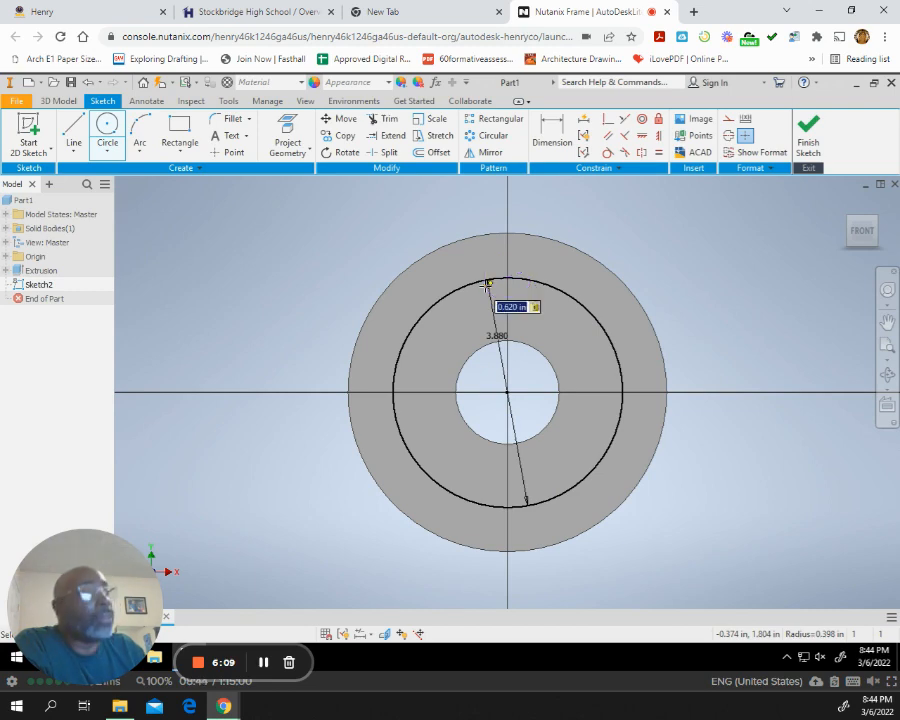
key(Return)
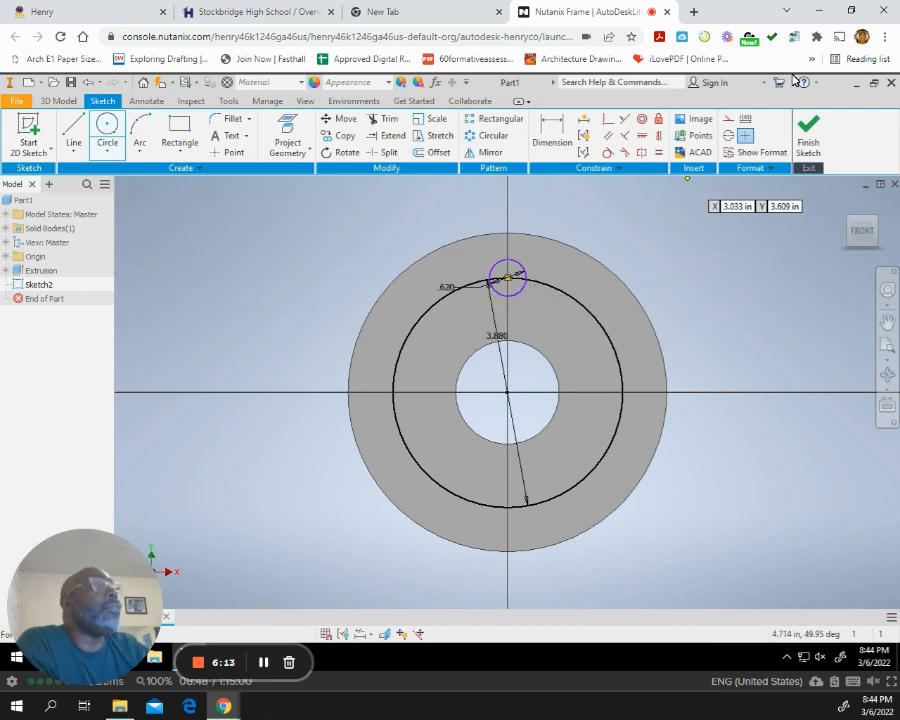
click(808, 132)
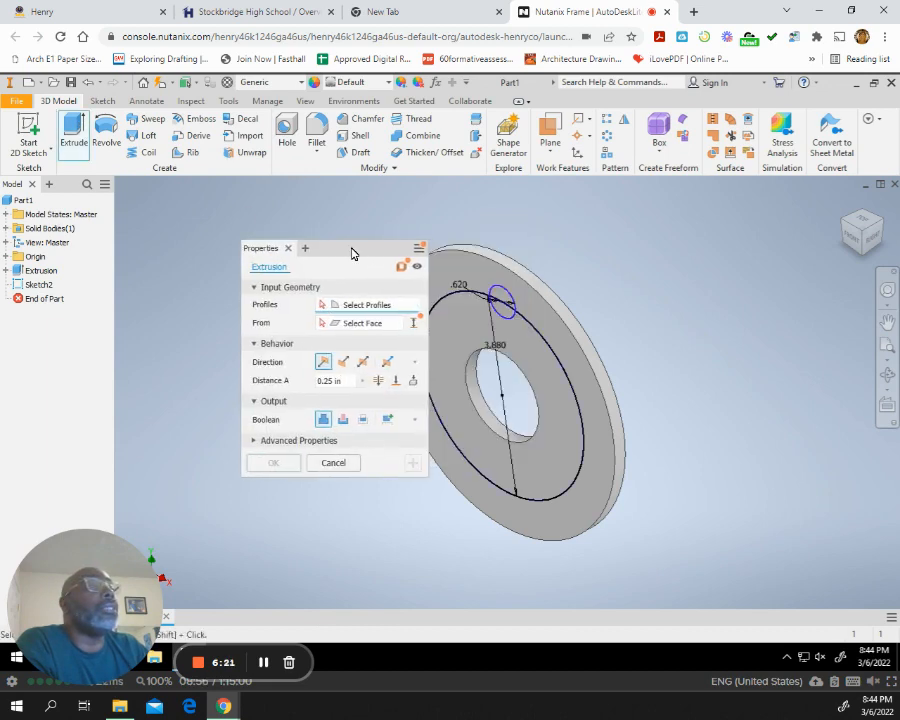
Cut the small 0.62 in circle 0.25 in deep through the ring with Extrude.
click(507, 297)
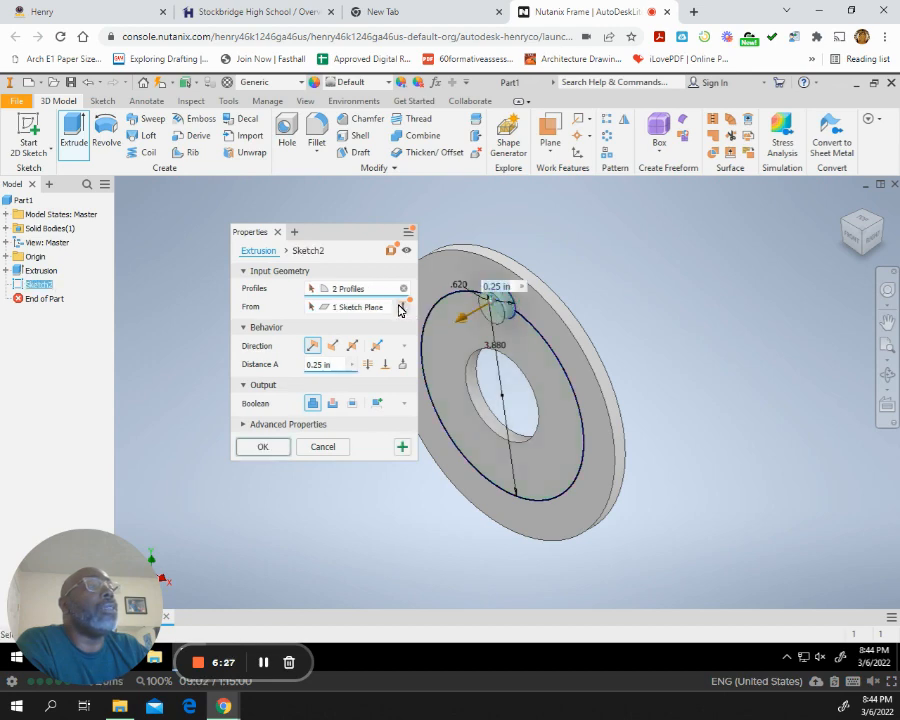
click(333, 404)
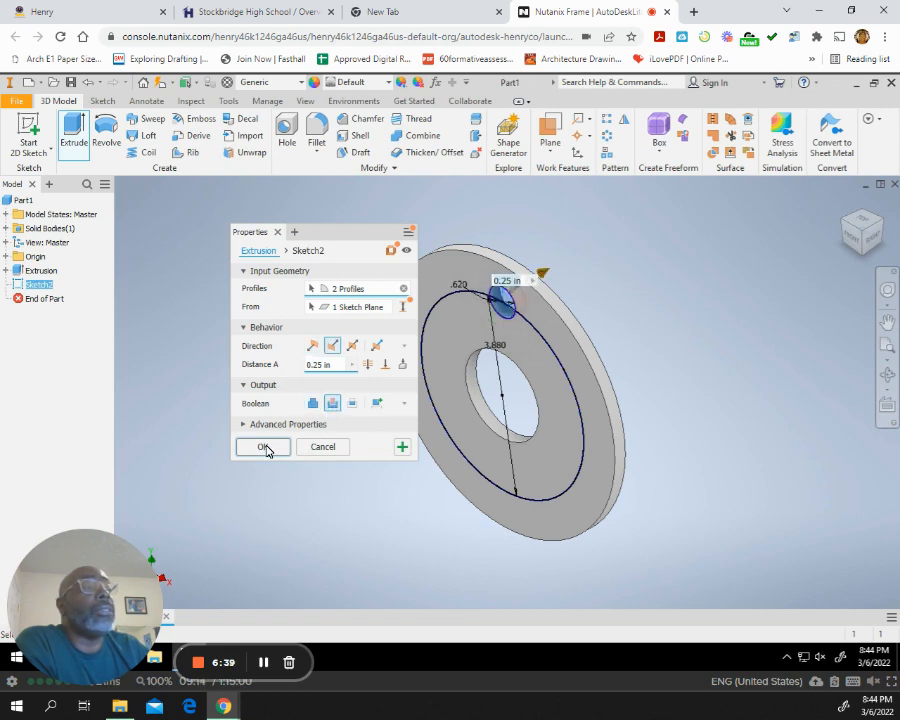
click(264, 448)
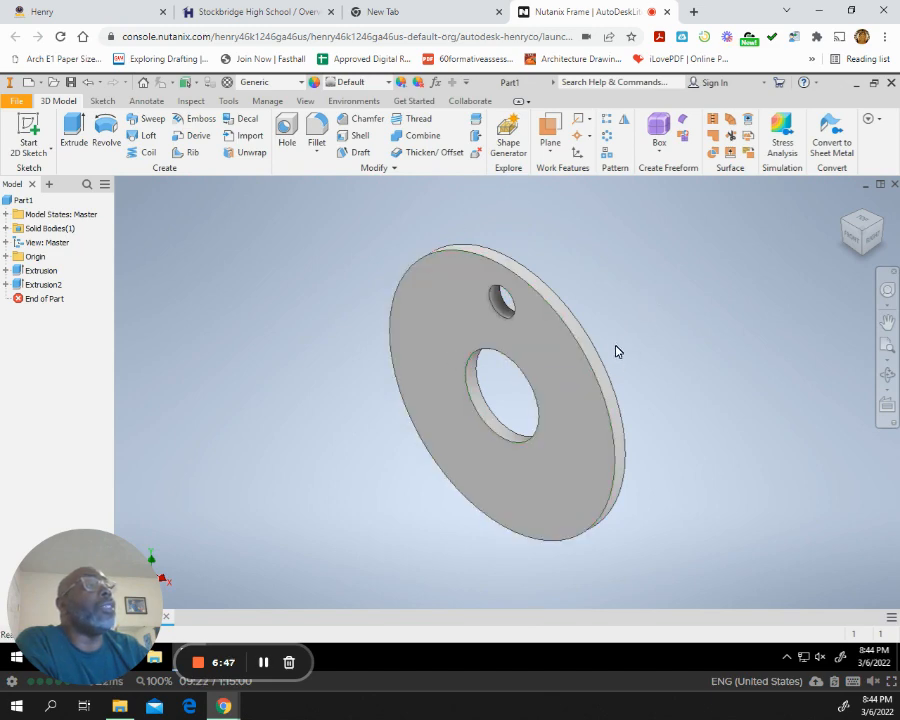
Create a circular pattern of the small hole around the ring's central axis with 4 occurrences over 360 degrees.
click(607, 141)
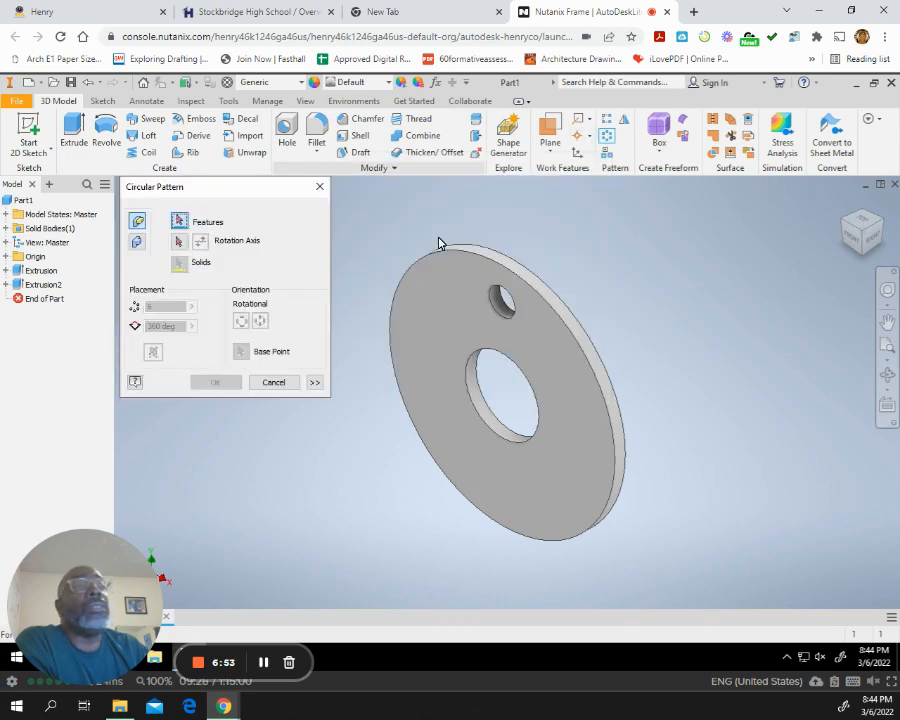
click(50, 286)
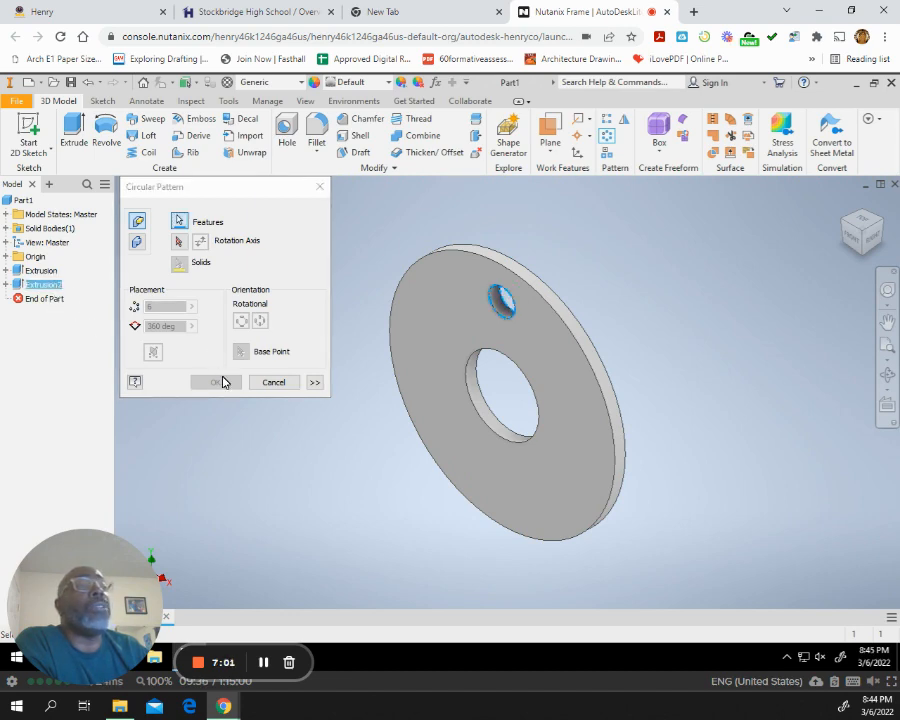
click(180, 245)
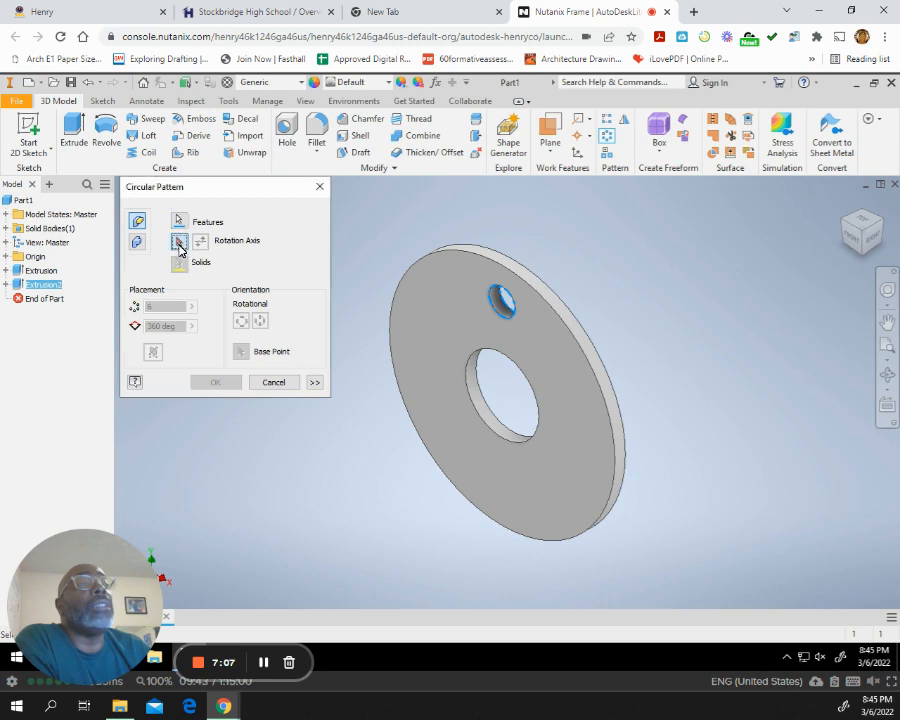
click(535, 290)
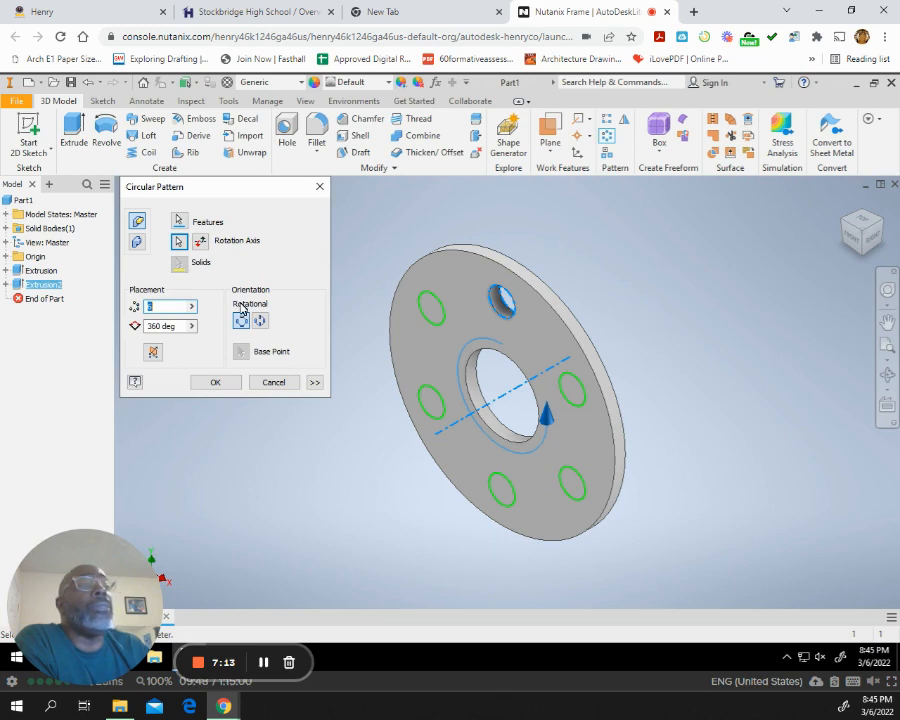
click(172, 306)
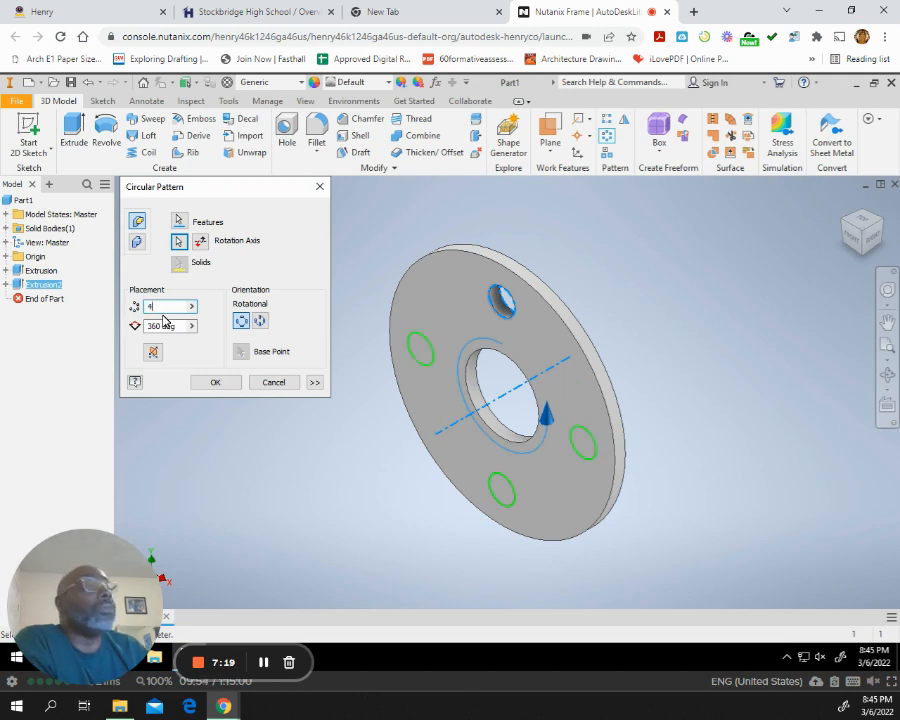
click(211, 385)
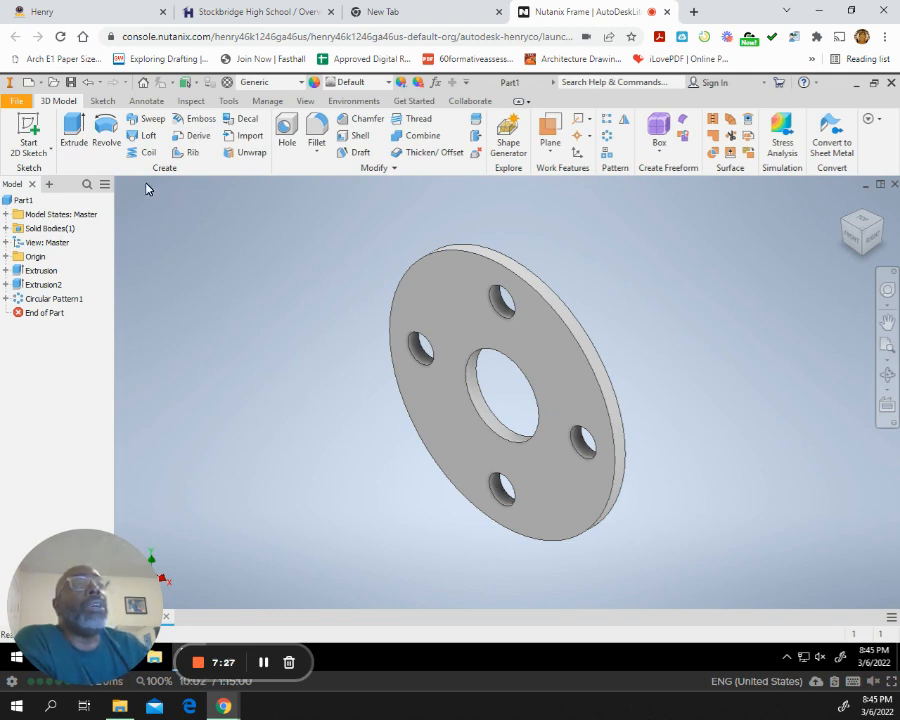
Save the part in the Documents folder under the file name ROUND FLANGE.
click(20, 101)
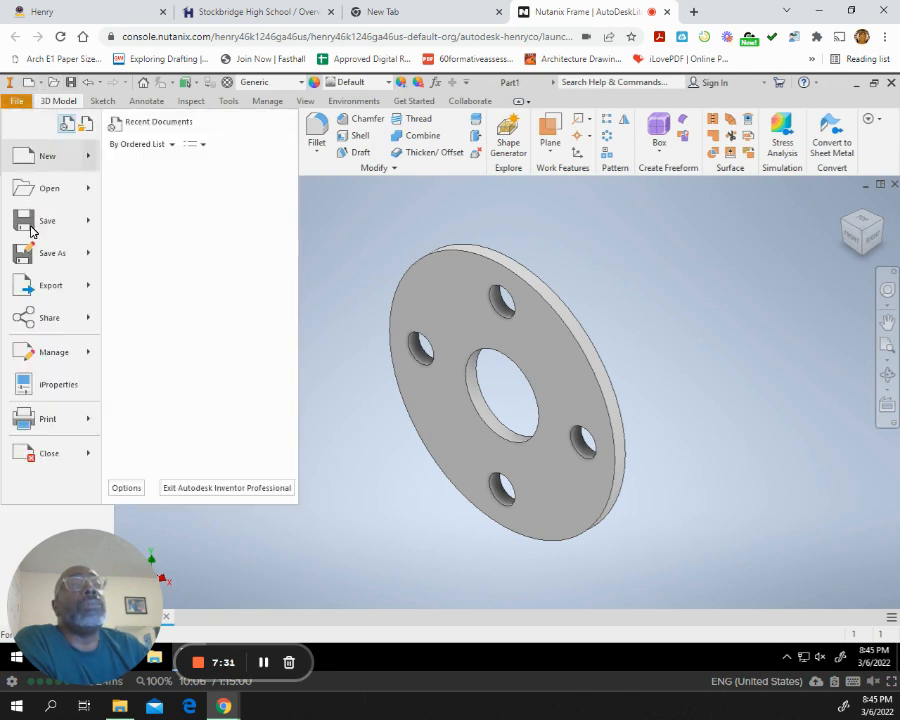
mouse_move(62, 253)
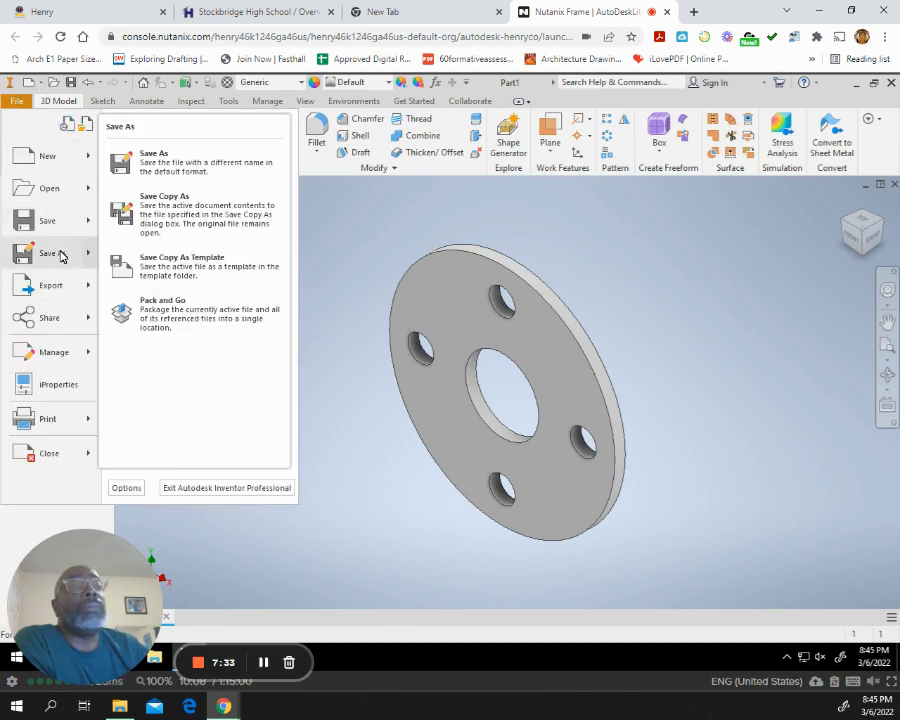
click(212, 160)
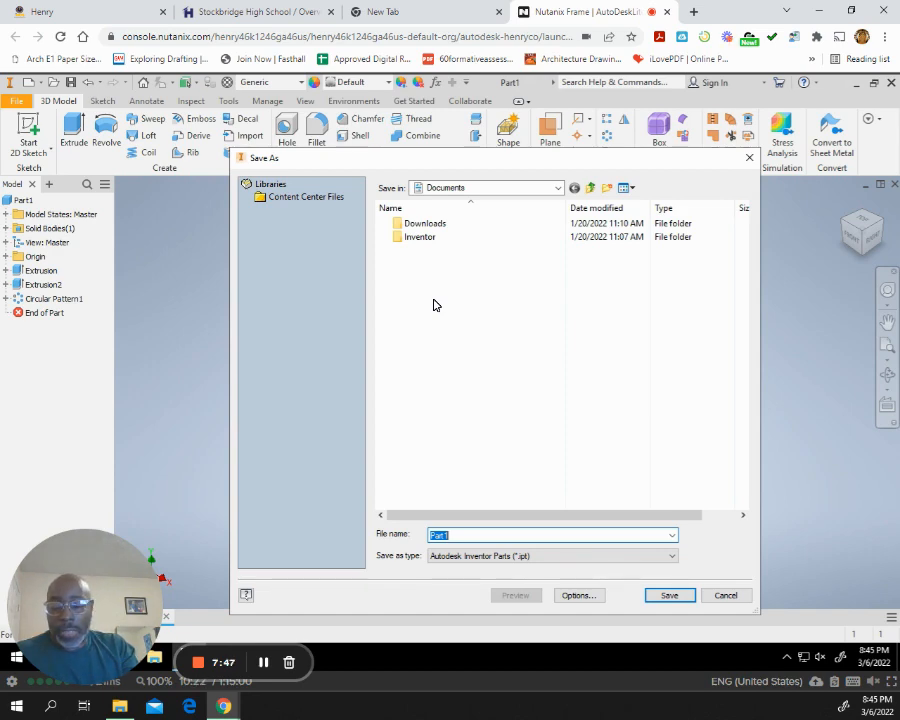
text(ro)
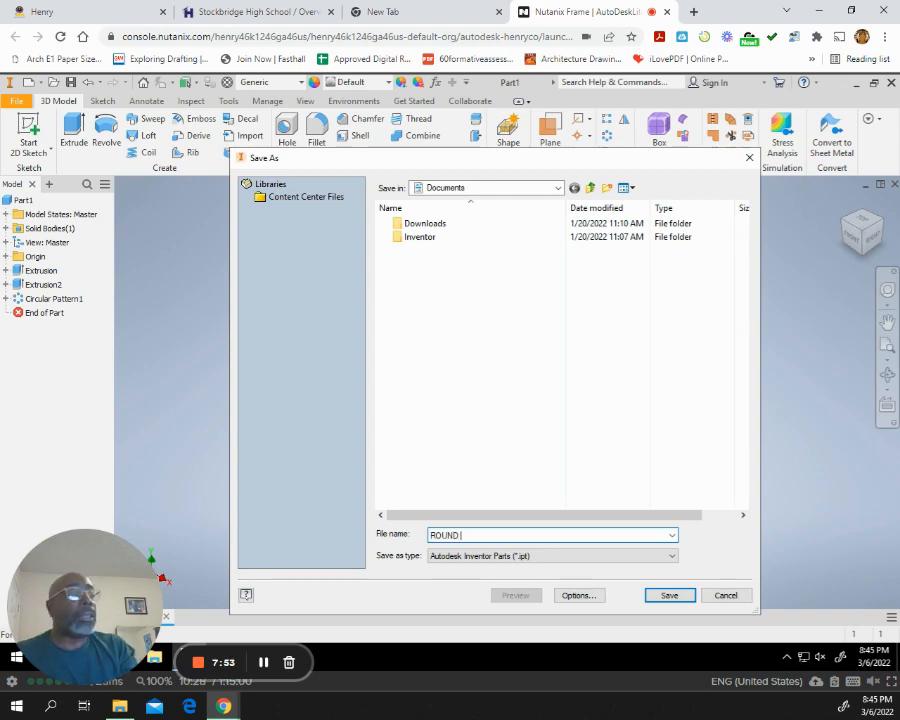
text(UND FLANGE)
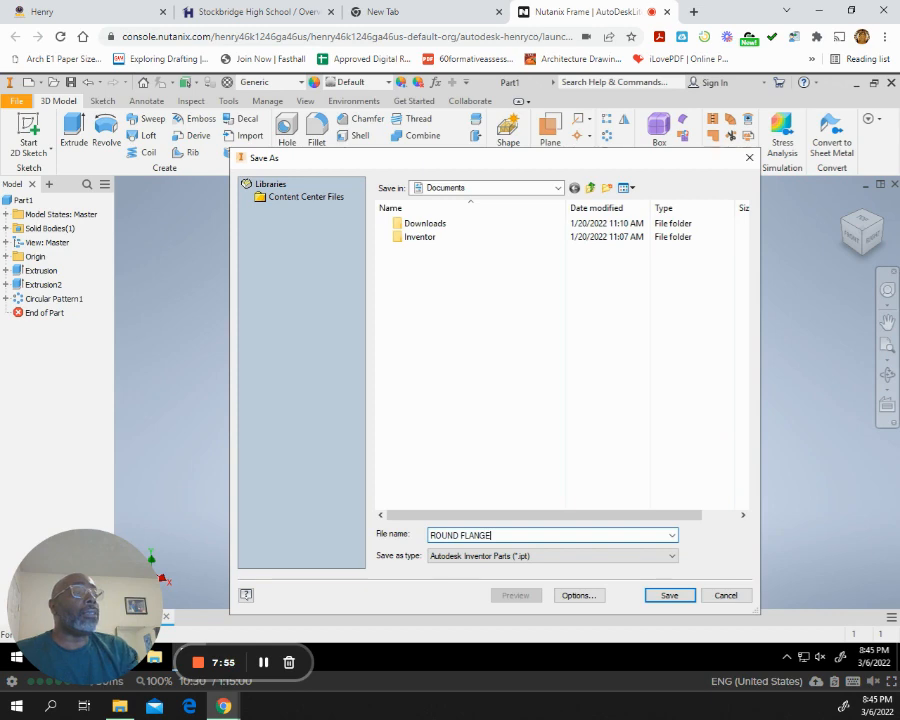
click(669, 595)
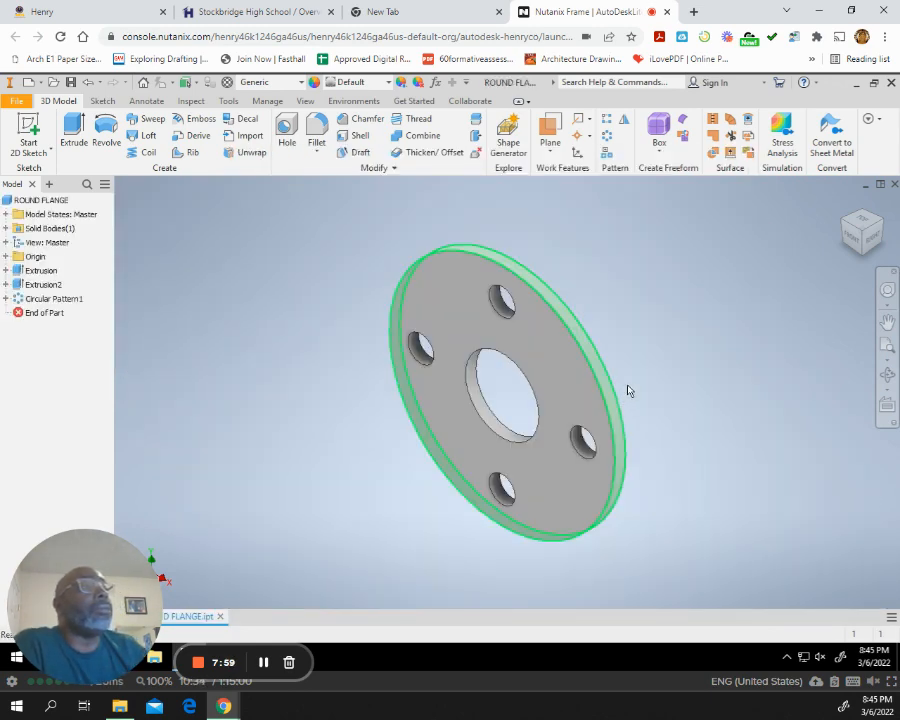
Create a new drawing file from the template list.
click(18, 103)
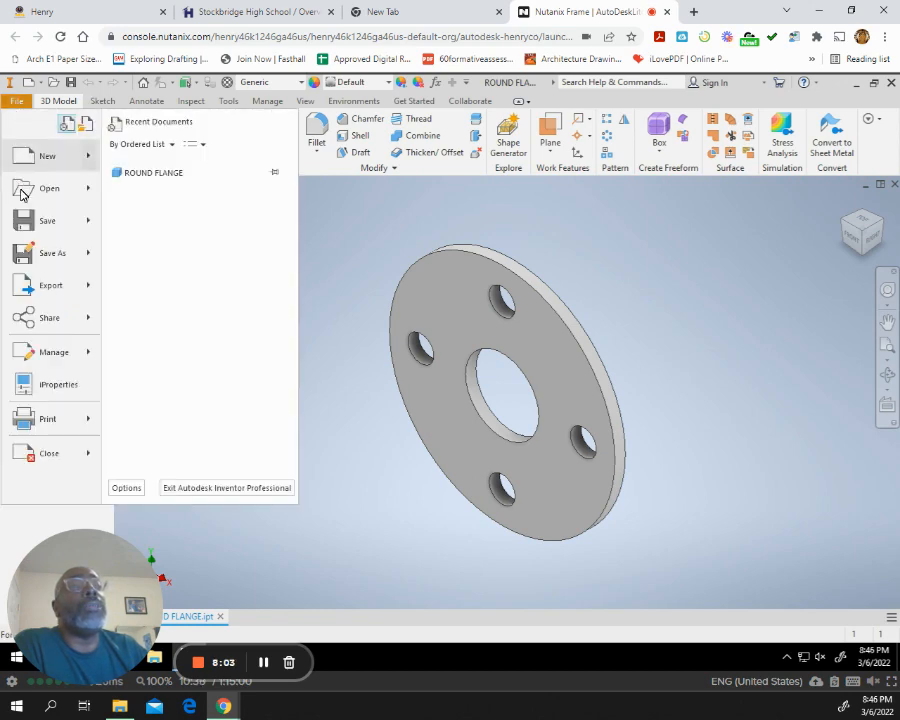
mouse_move(44, 157)
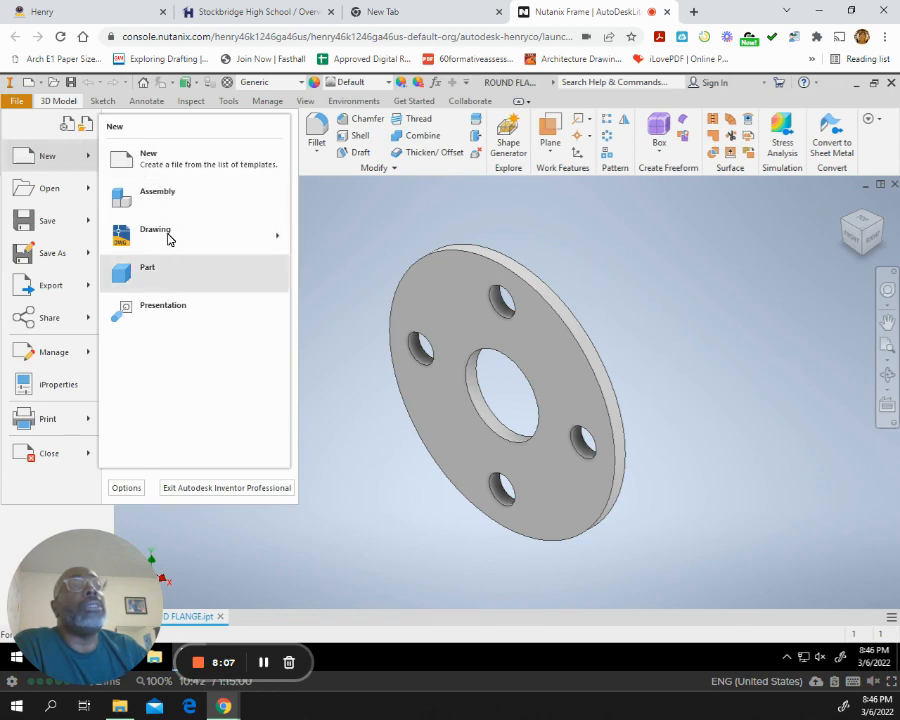
mouse_move(168, 233)
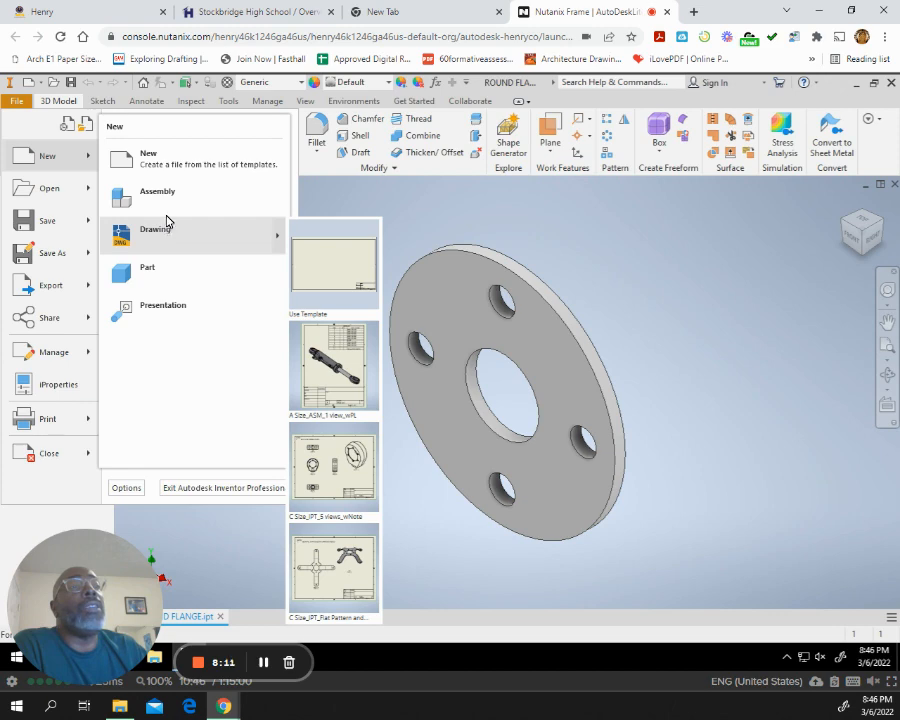
click(150, 160)
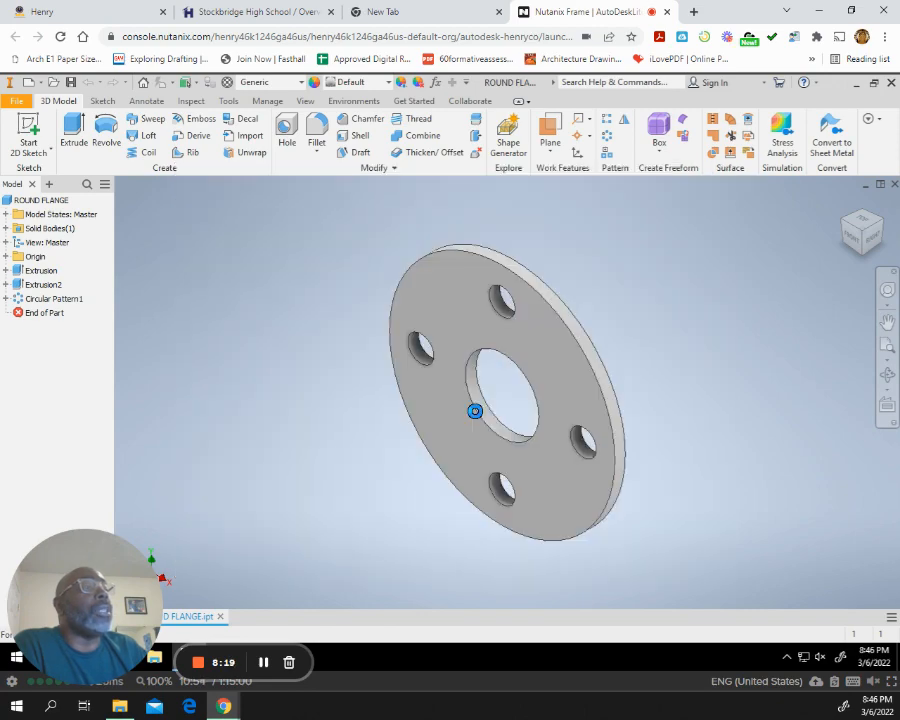
key(Escape)
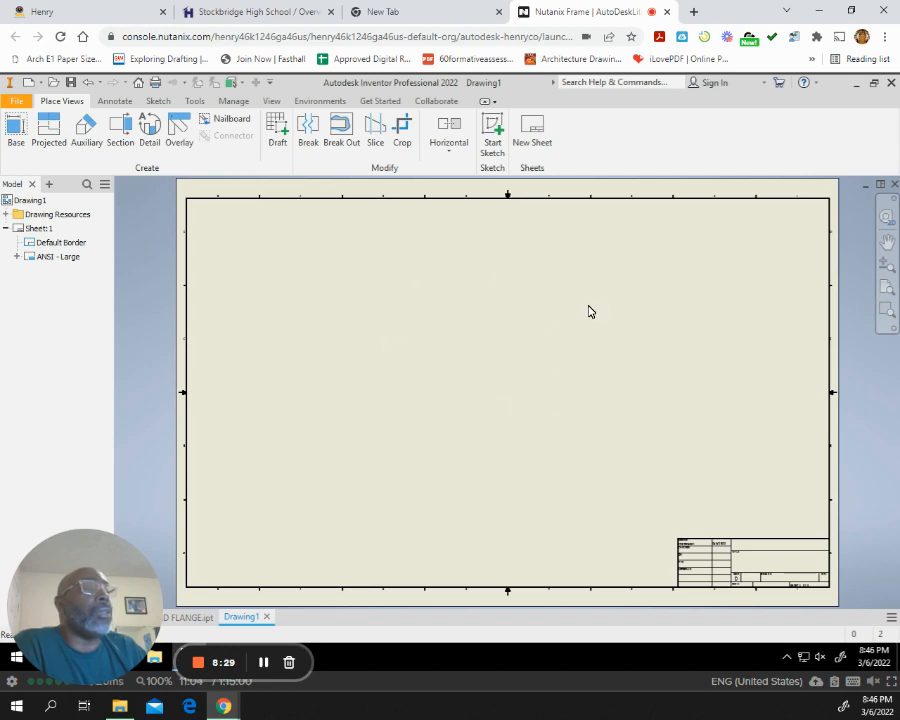
Change the drawing sheet's size to C, keeping the landscape orientation.
right_click(41, 231)
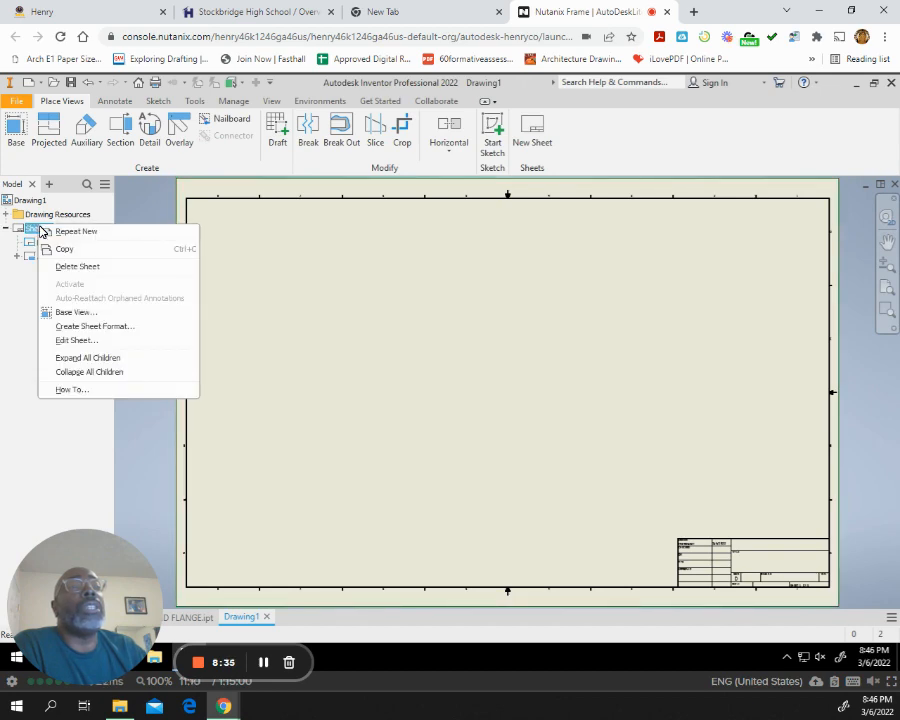
click(78, 340)
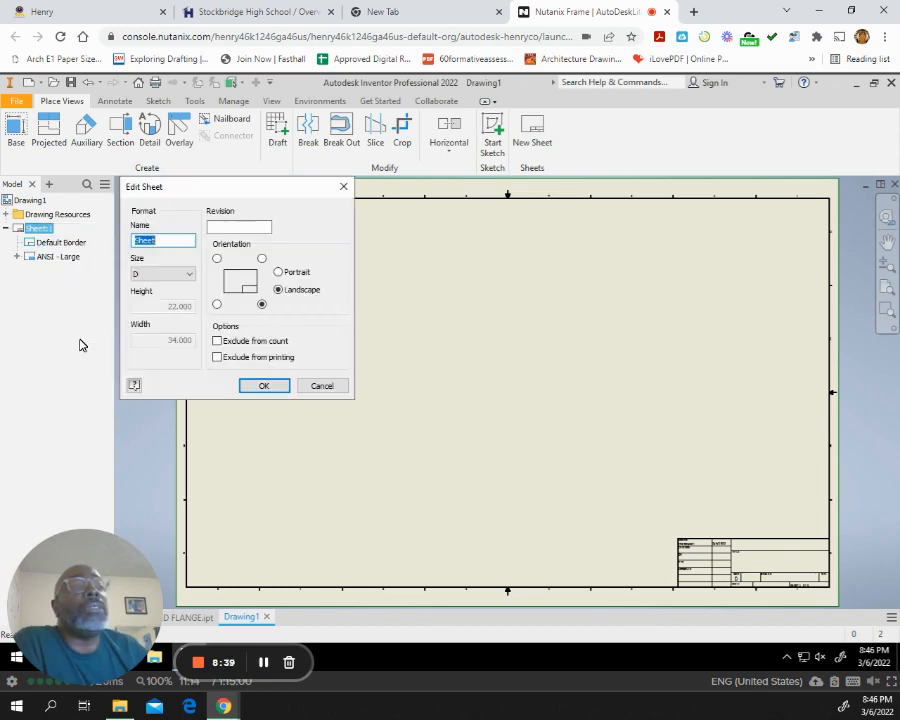
click(190, 278)
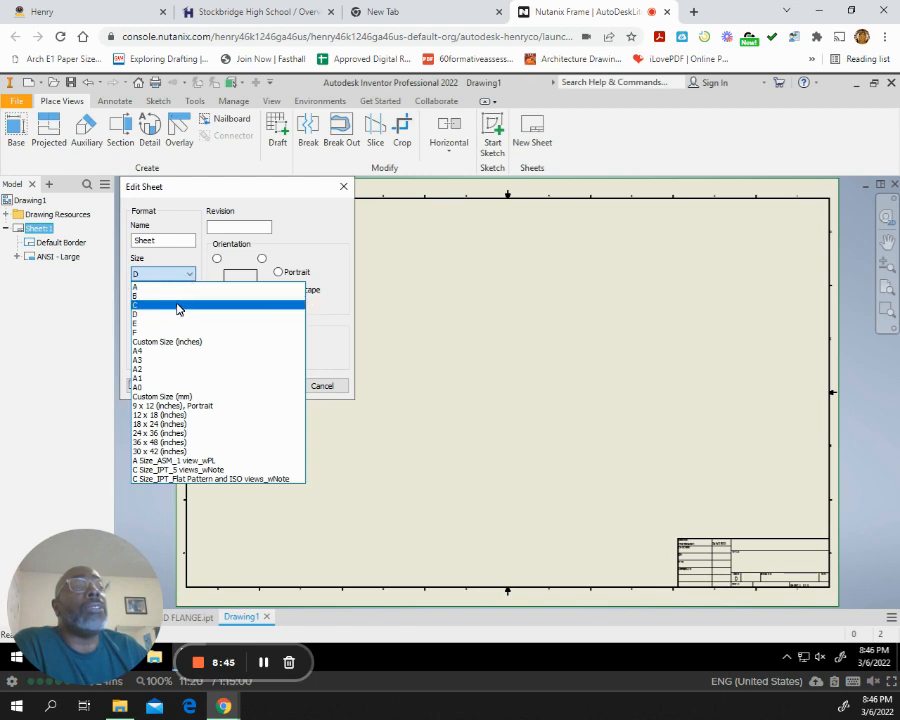
click(178, 306)
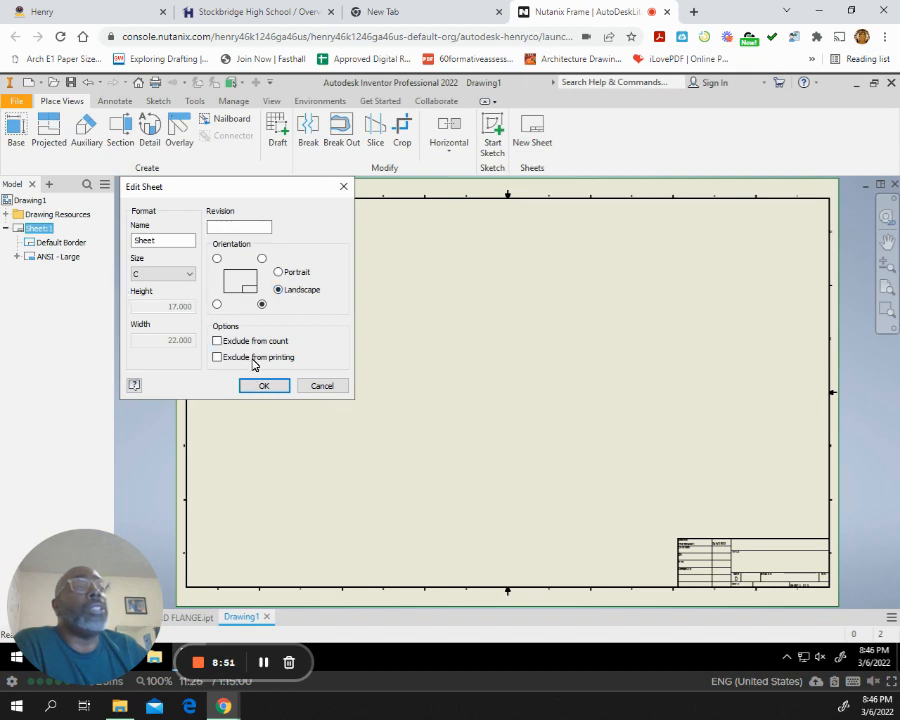
click(262, 389)
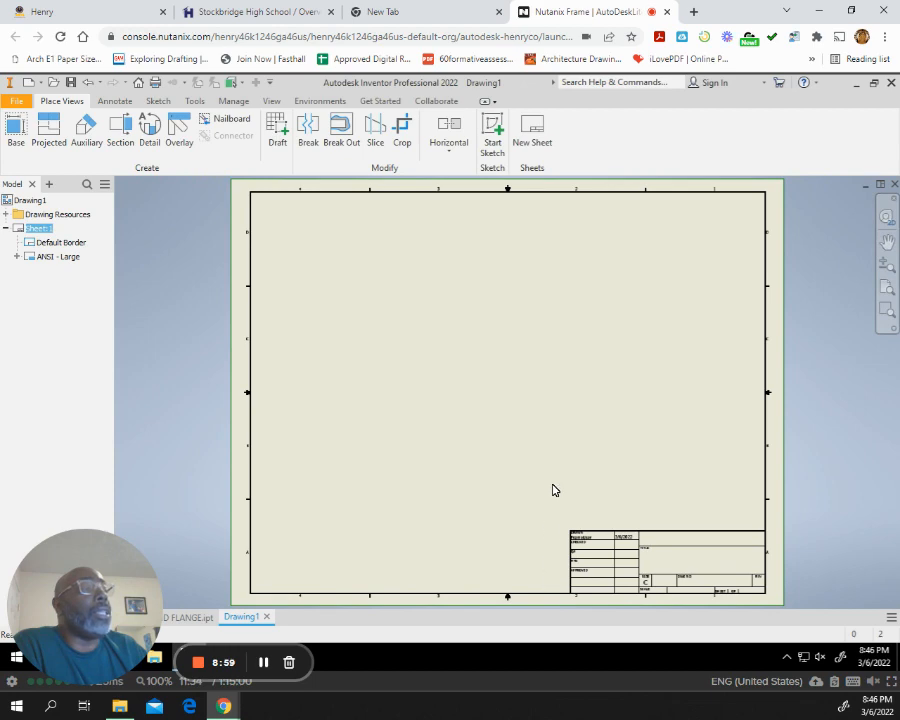
Place a 1:1 front base view of ROUND FLANGE mid-sheet and project an isometric view into the sheet's upper right corner.
click(16, 128)
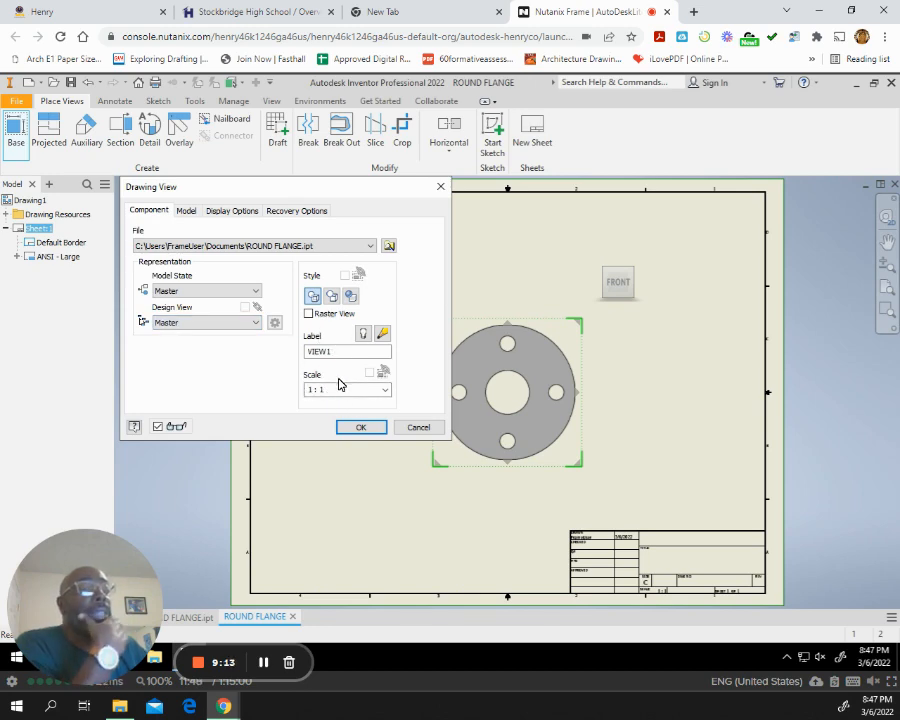
click(361, 428)
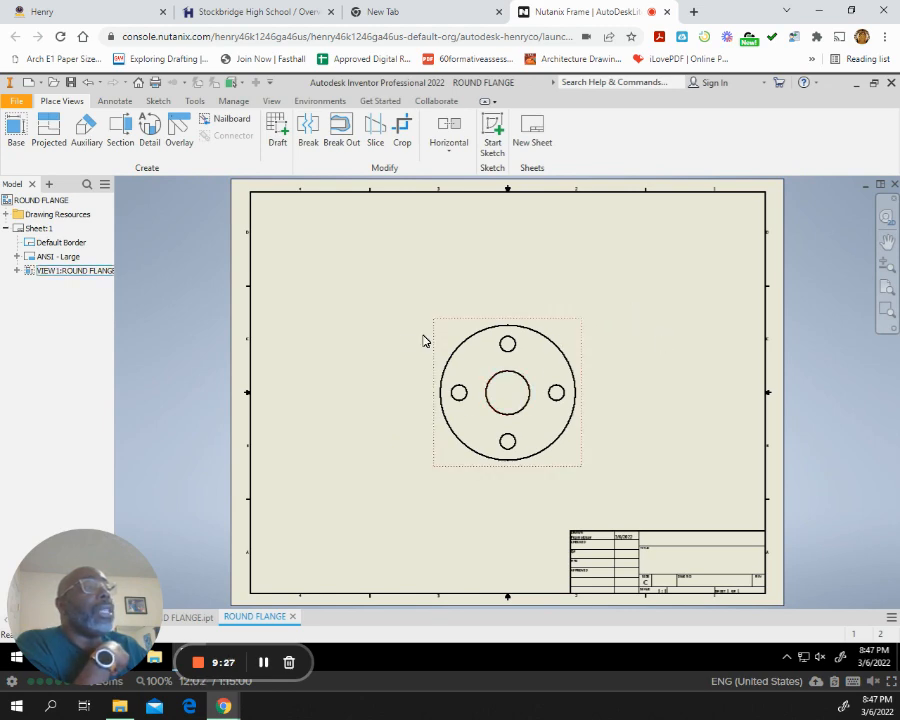
click(50, 123)
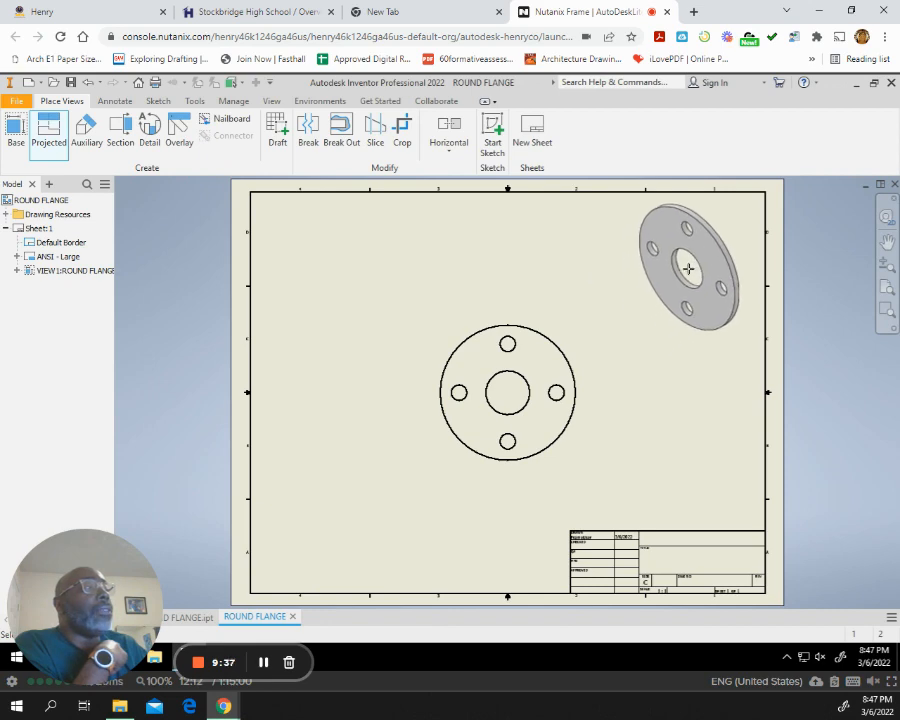
click(692, 266)
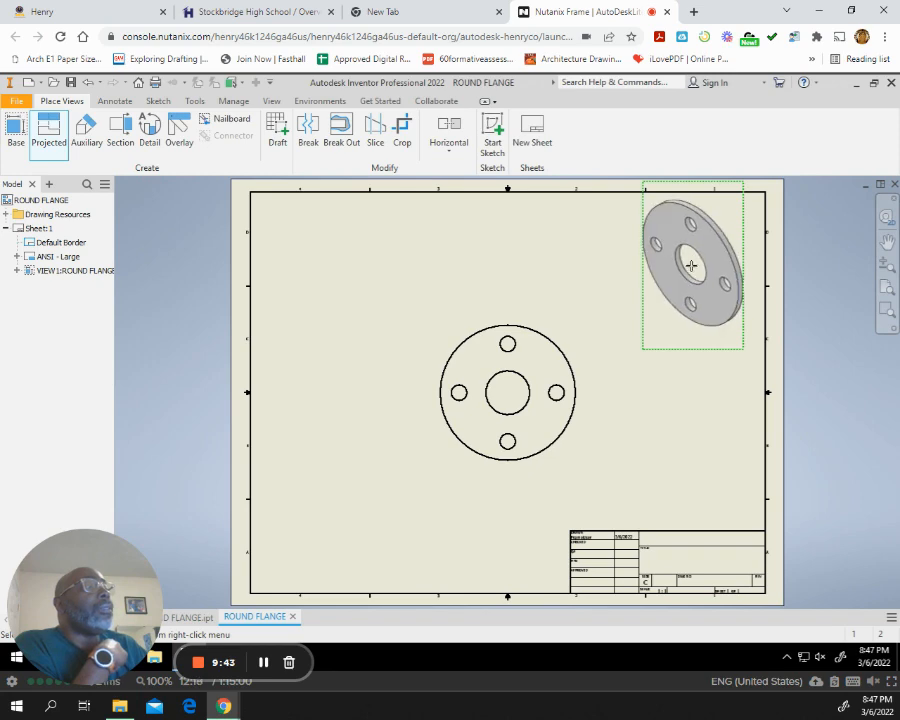
right_click(694, 268)
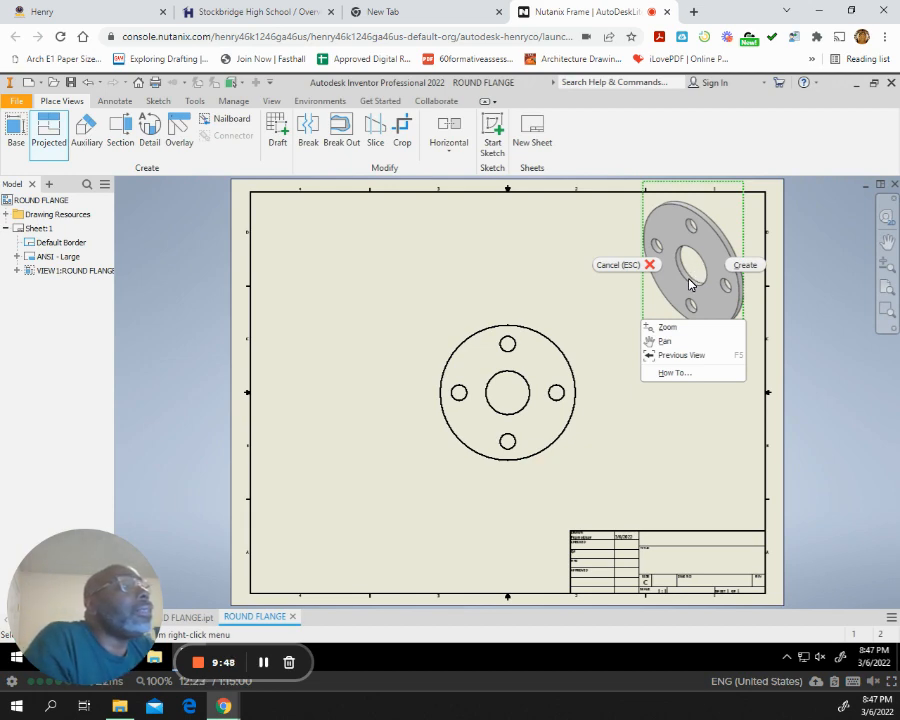
click(745, 265)
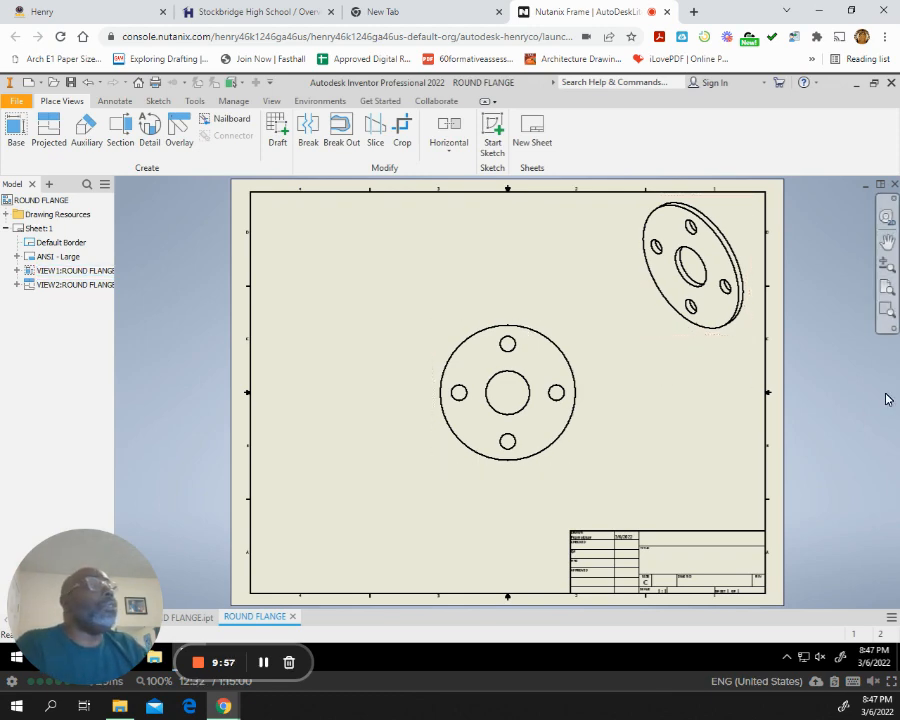
Set the isometric view's display style to shaded with hidden lines shown.
double_click(656, 328)
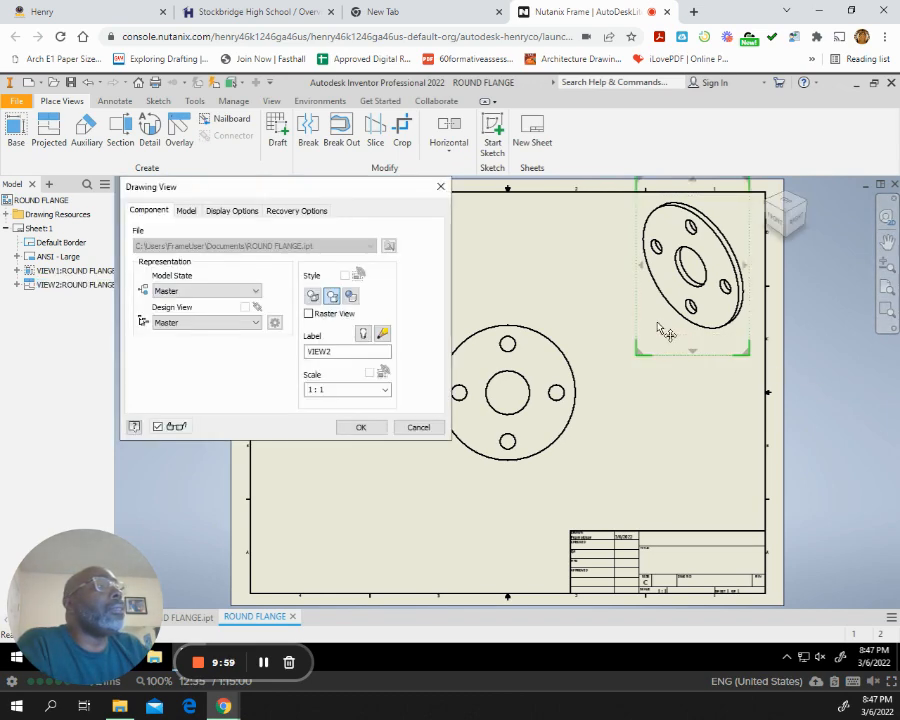
click(351, 297)
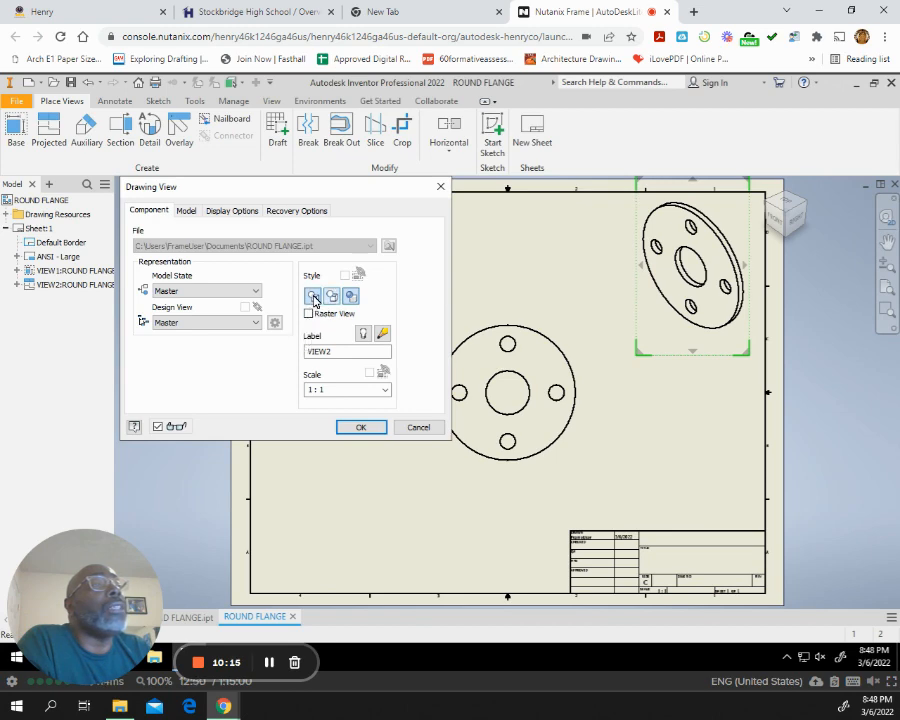
click(313, 297)
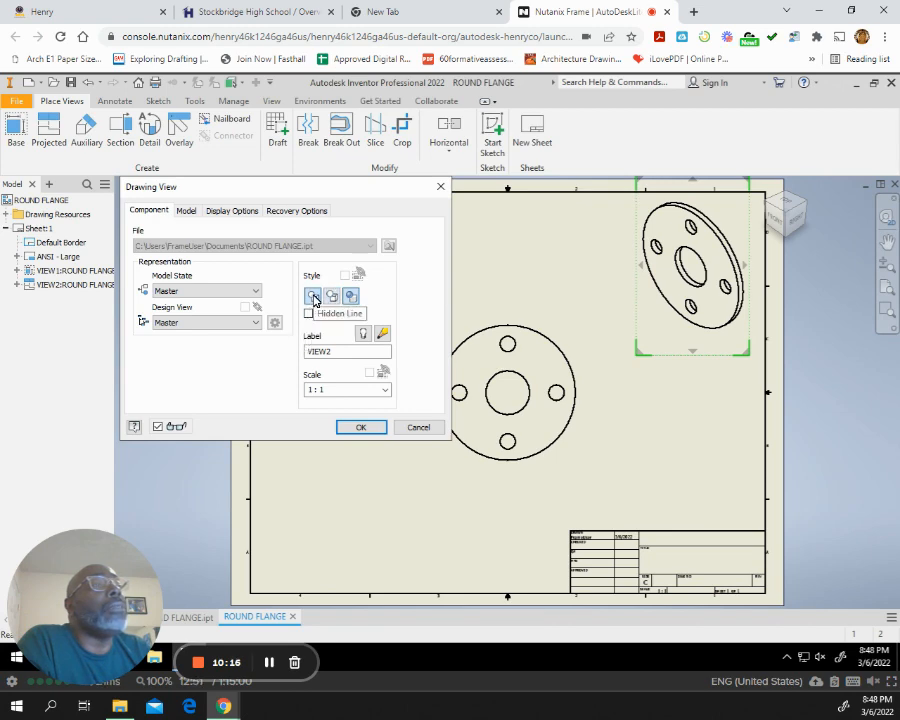
click(360, 424)
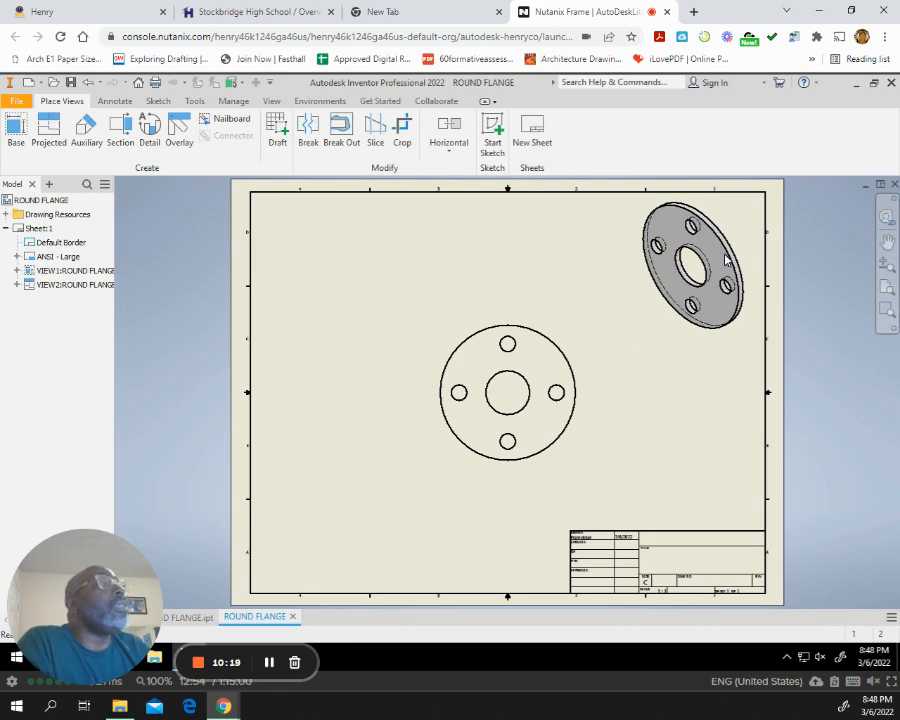
Examine the hidden edges in the shaded isometric view and the hole outlines in the front view up close.
scroll(689, 225, down, 3)
scroll(704, 240, up, 8)
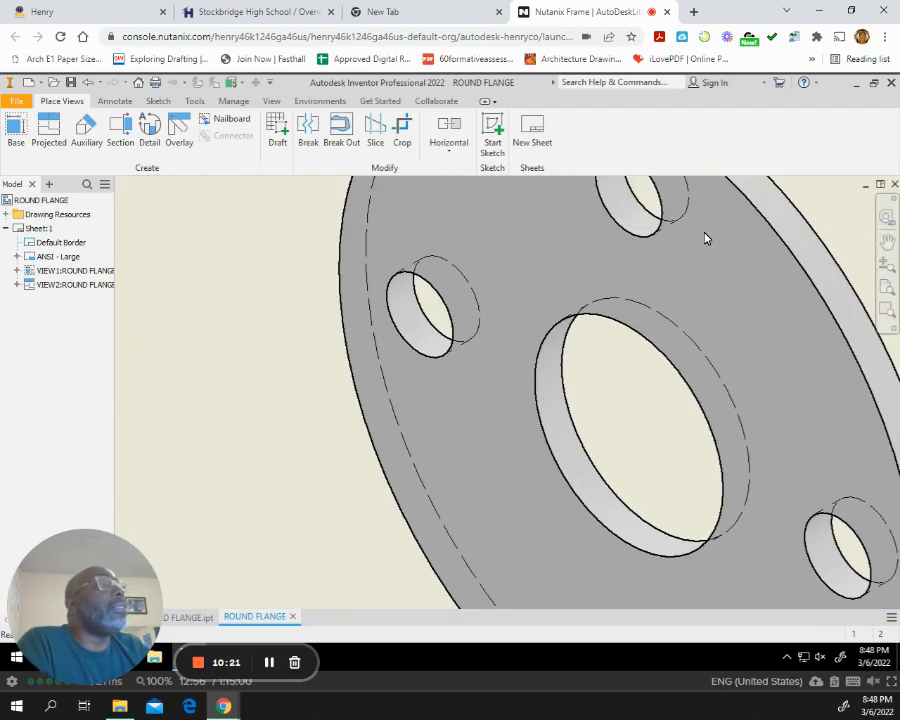
scroll(704, 238, down, 2)
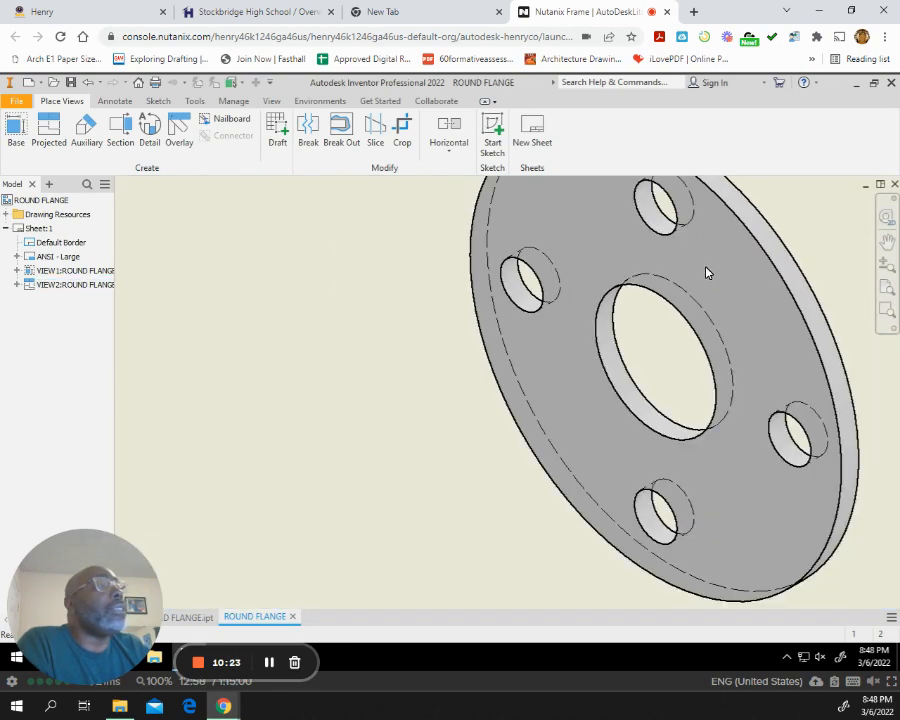
middle_drag(639, 342, 722, 297)
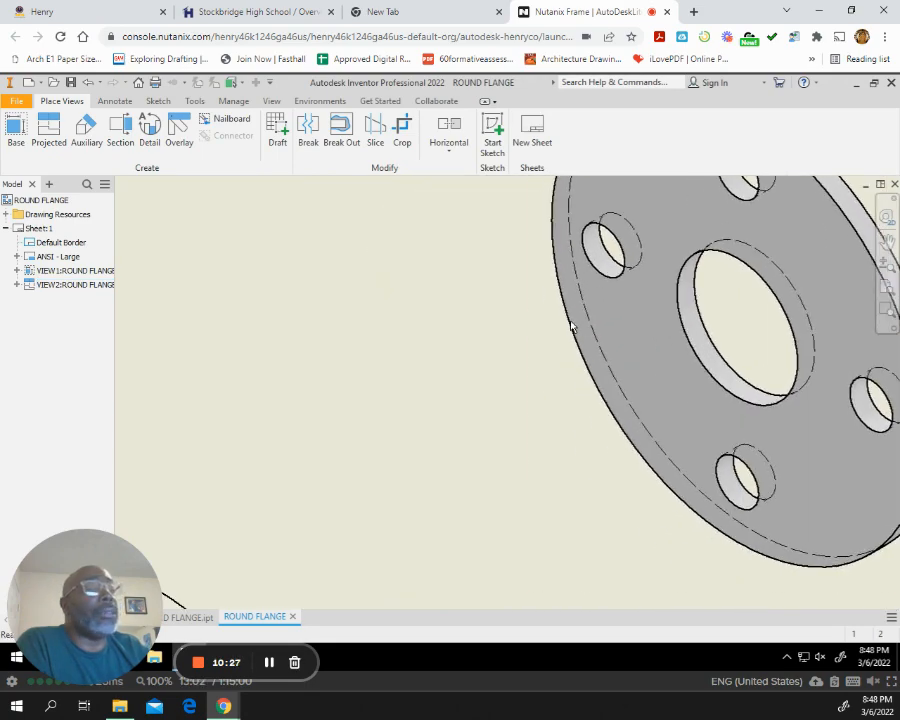
scroll(572, 320, up, 5)
scroll(575, 322, down, 5)
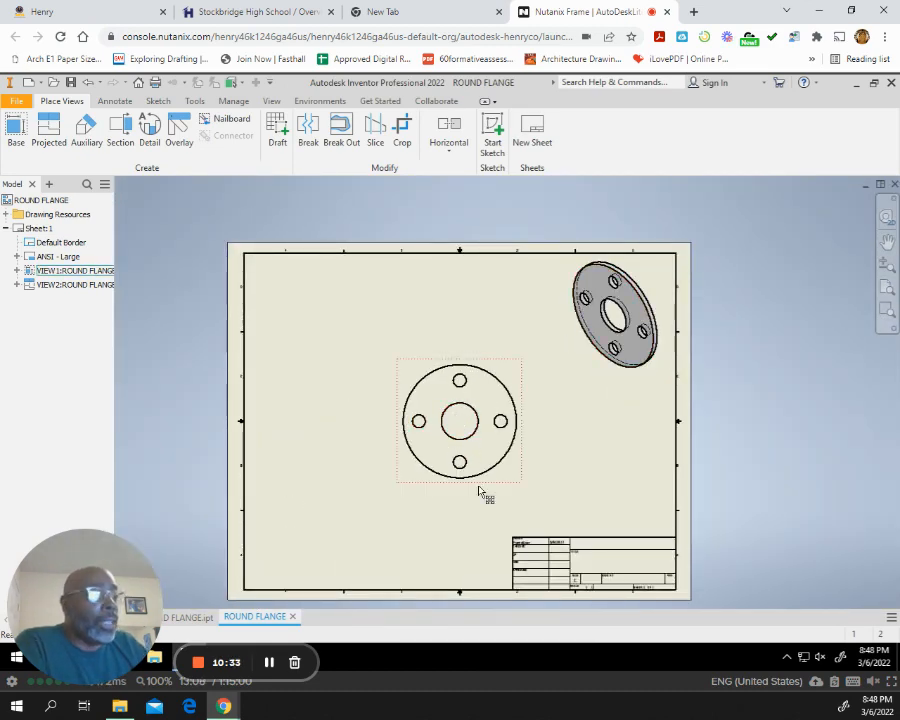
scroll(481, 484, up, 4)
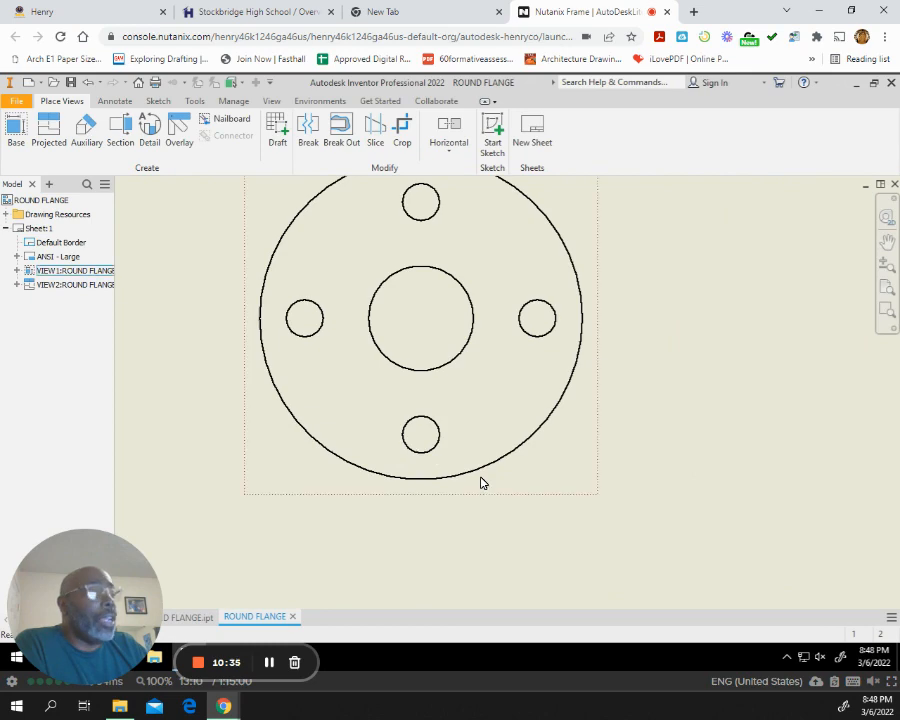
scroll(481, 484, up, 3)
scroll(481, 484, down, 7)
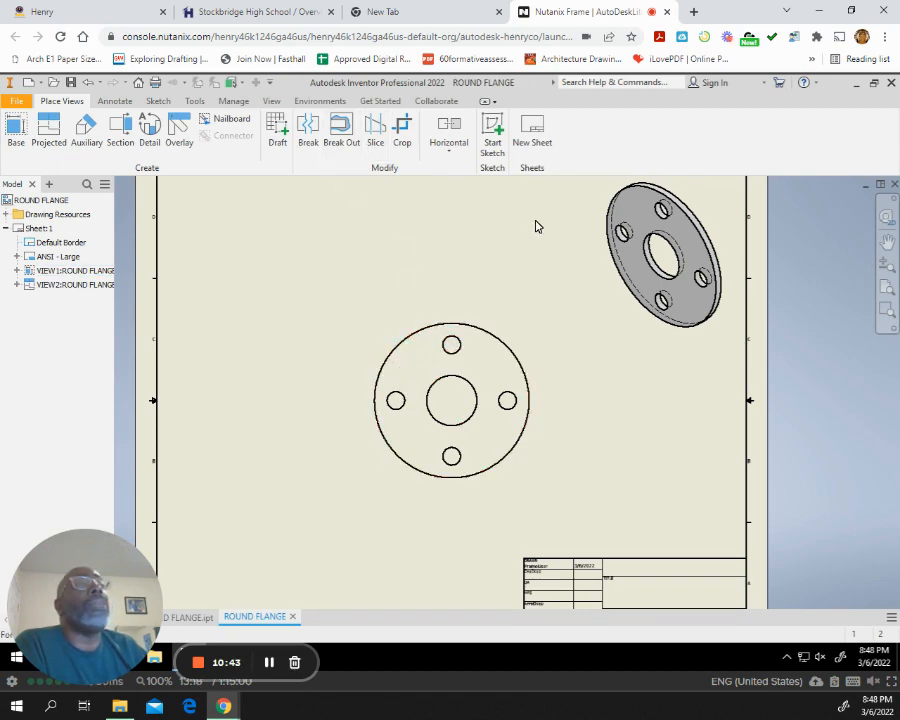
Add a center mark to the flange's outer circle in the front view.
click(116, 102)
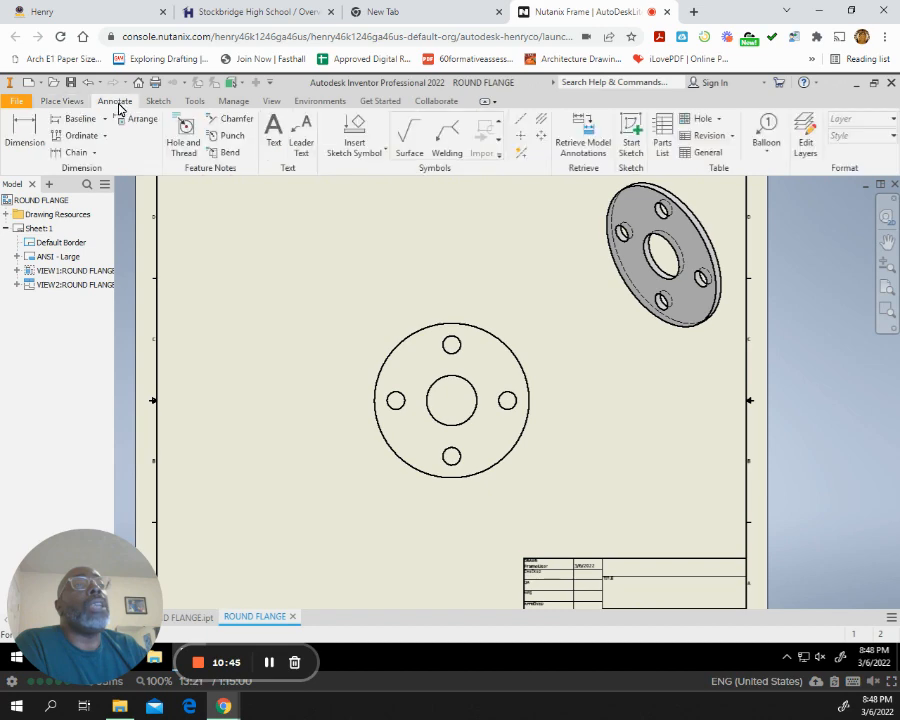
click(521, 136)
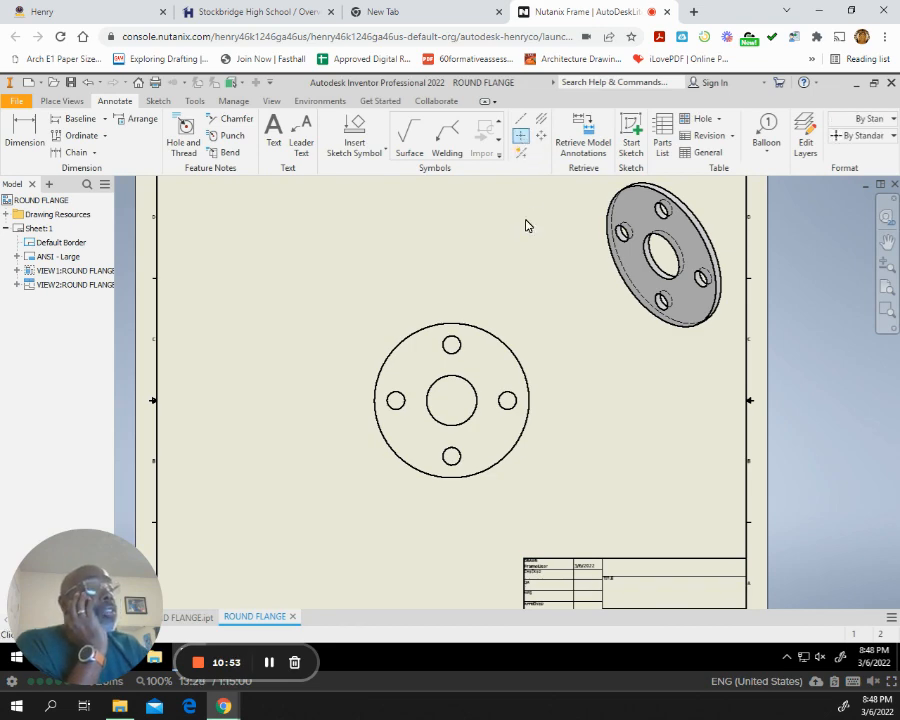
click(503, 342)
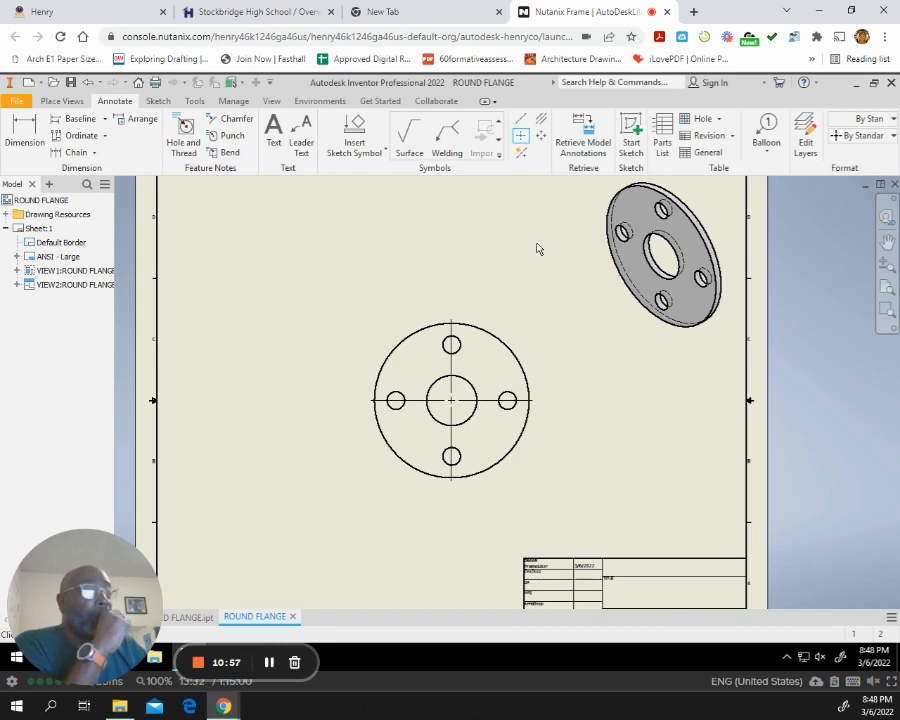
Try to draw a circular centerline through the centers of the four bolt holes in the front view, ending back at the top hole.
click(521, 122)
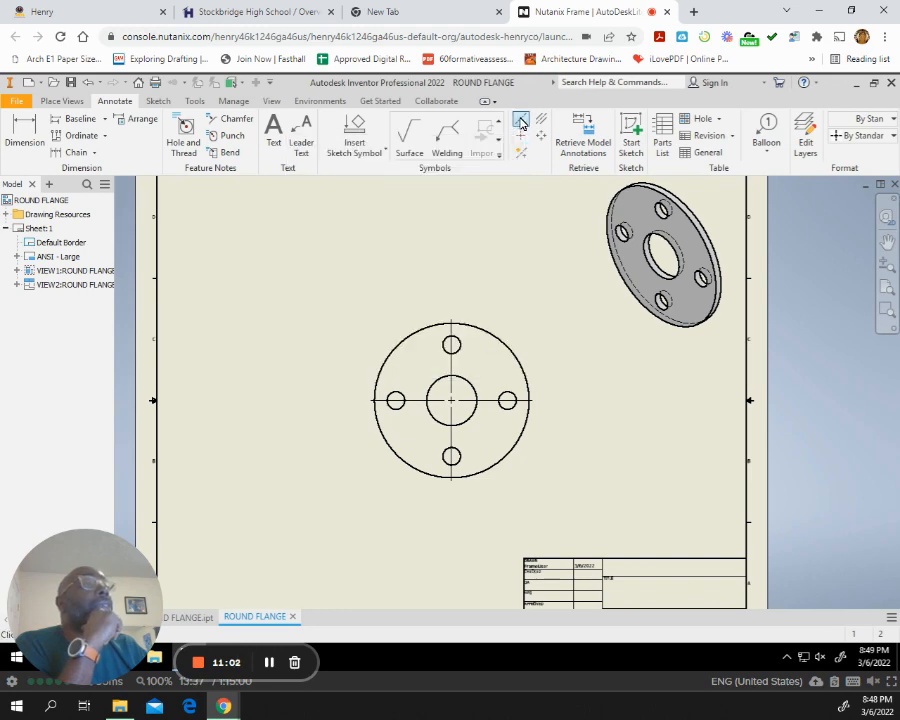
click(451, 345)
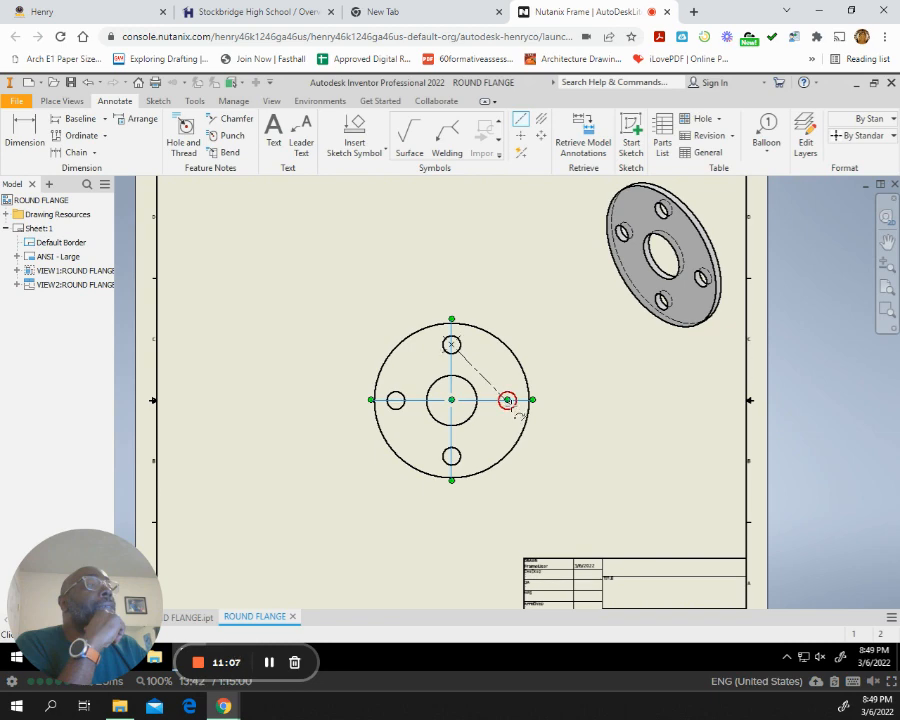
click(507, 400)
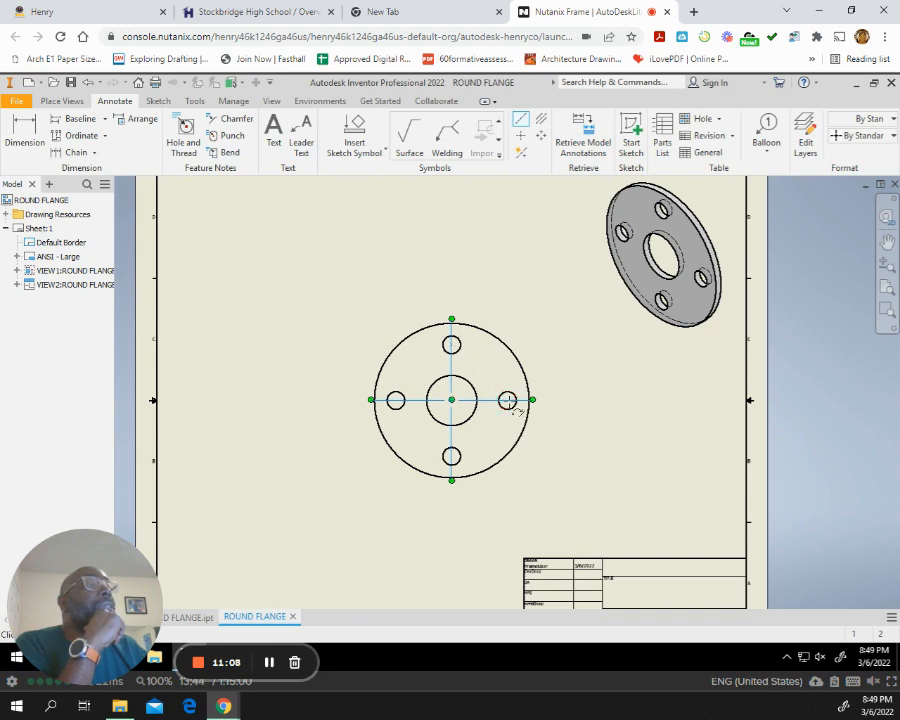
click(451, 456)
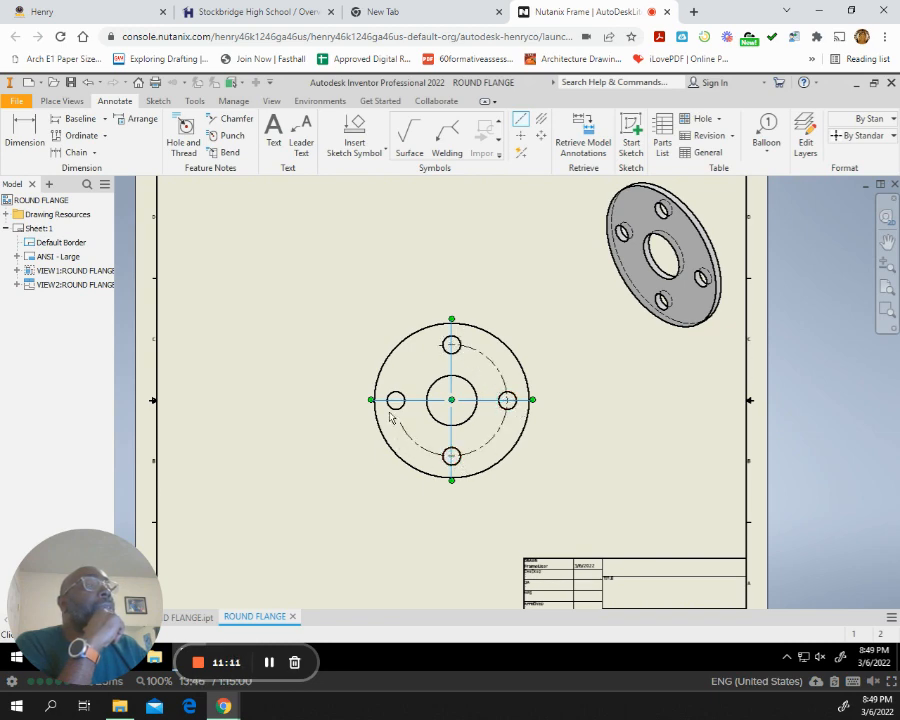
click(396, 400)
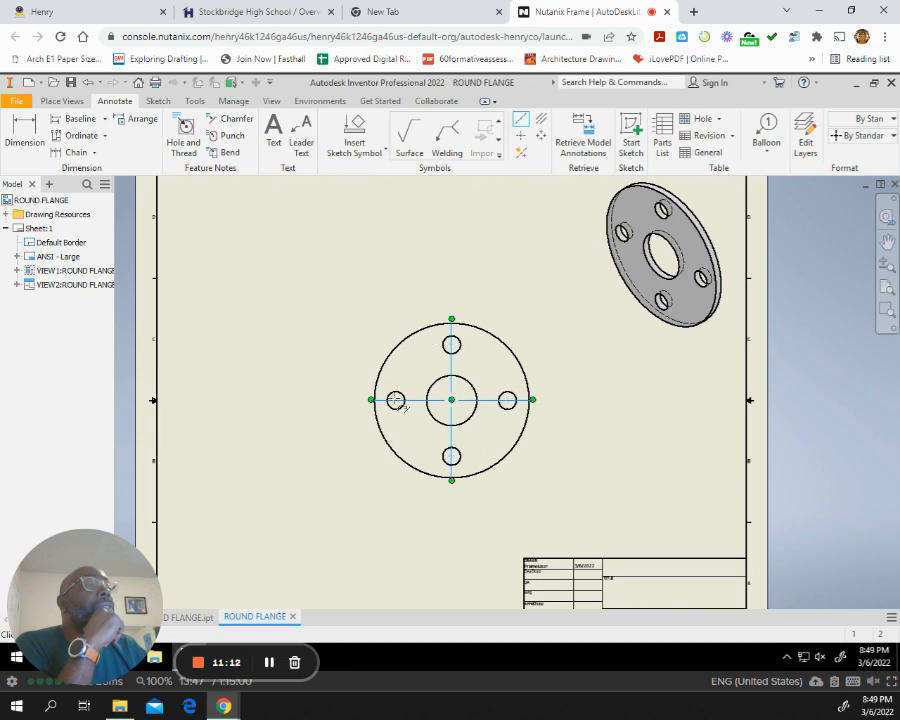
click(451, 345)
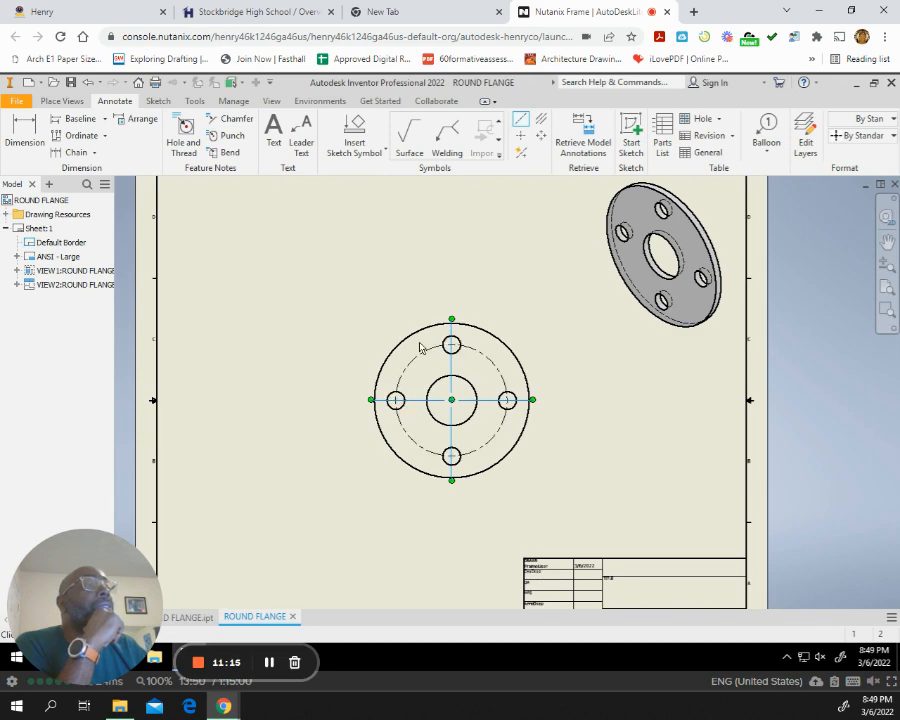
scroll(520, 400, down, 4)
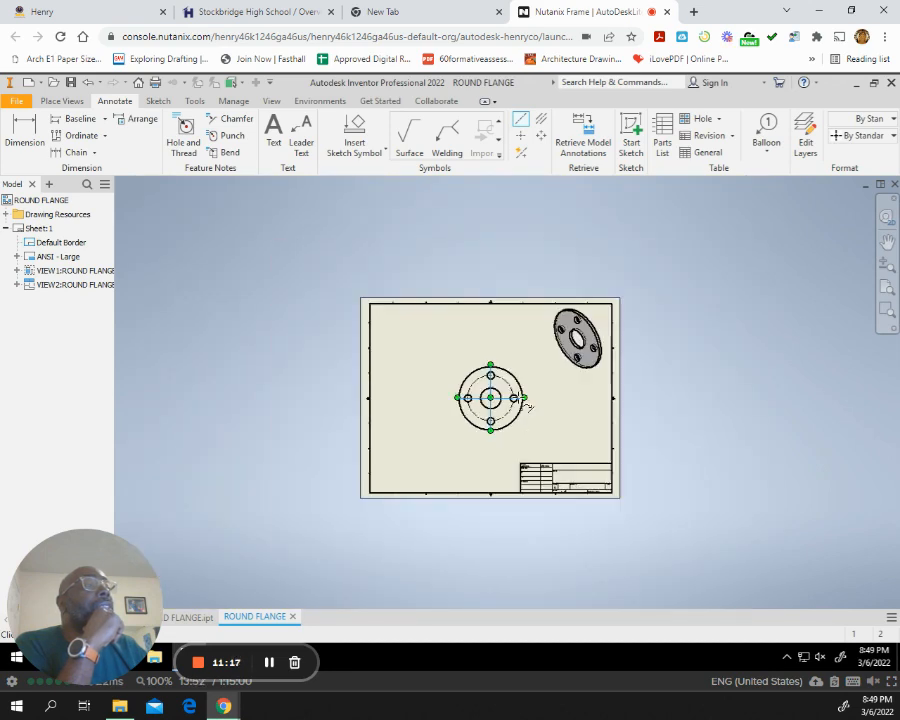
scroll(522, 401, up, 6)
scroll(520, 401, up, 3)
scroll(518, 403, down, 2)
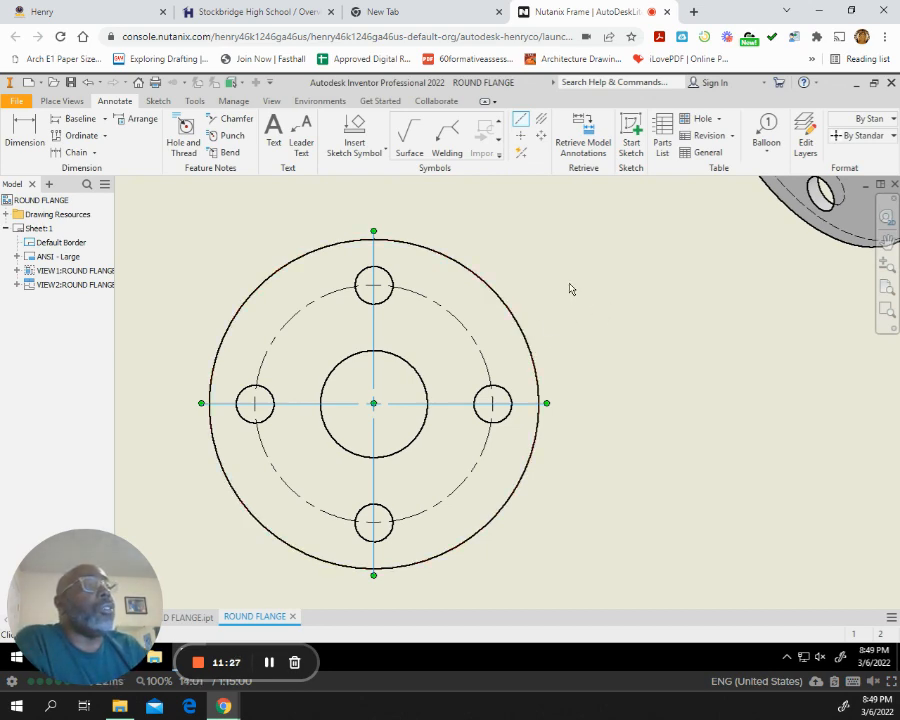
scroll(570, 287, up, 3)
scroll(554, 295, down, 5)
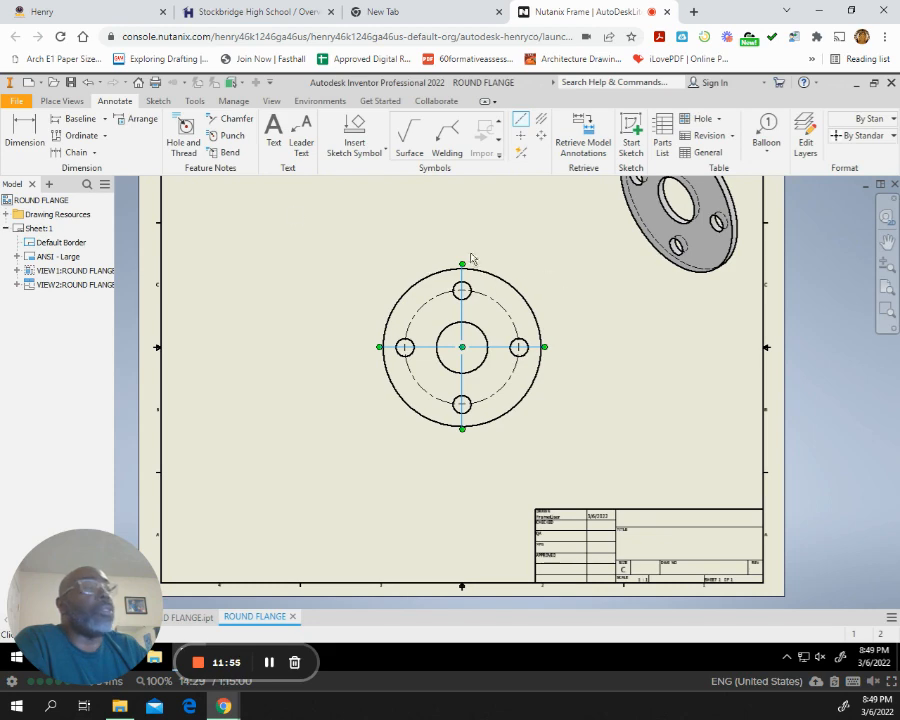
Dimension the diameters of the flange's outer circle and its center bore in the front view, keeping the default dimension text.
click(24, 132)
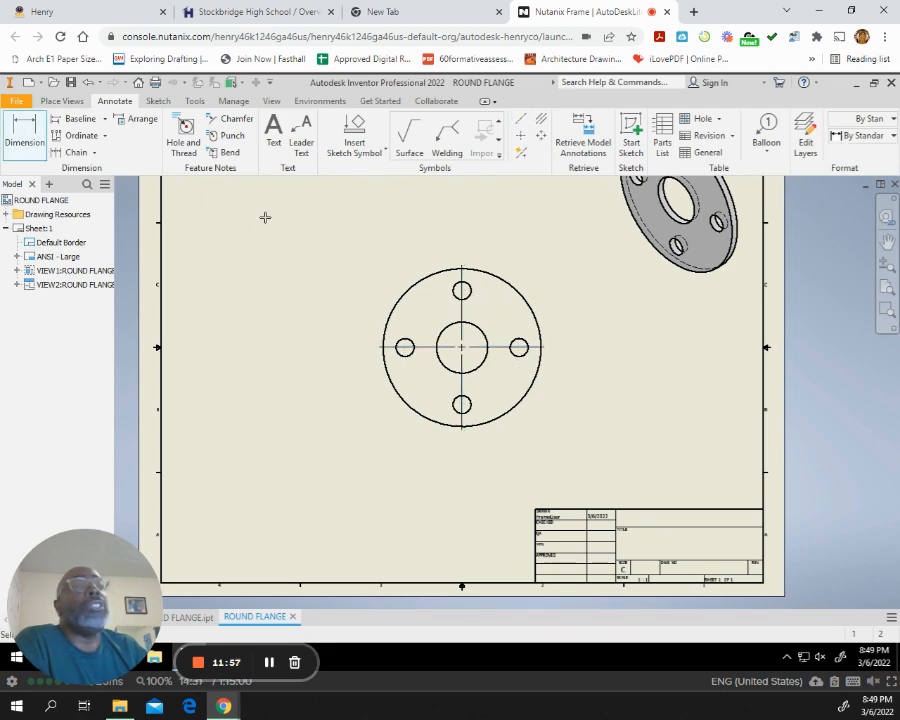
click(506, 283)
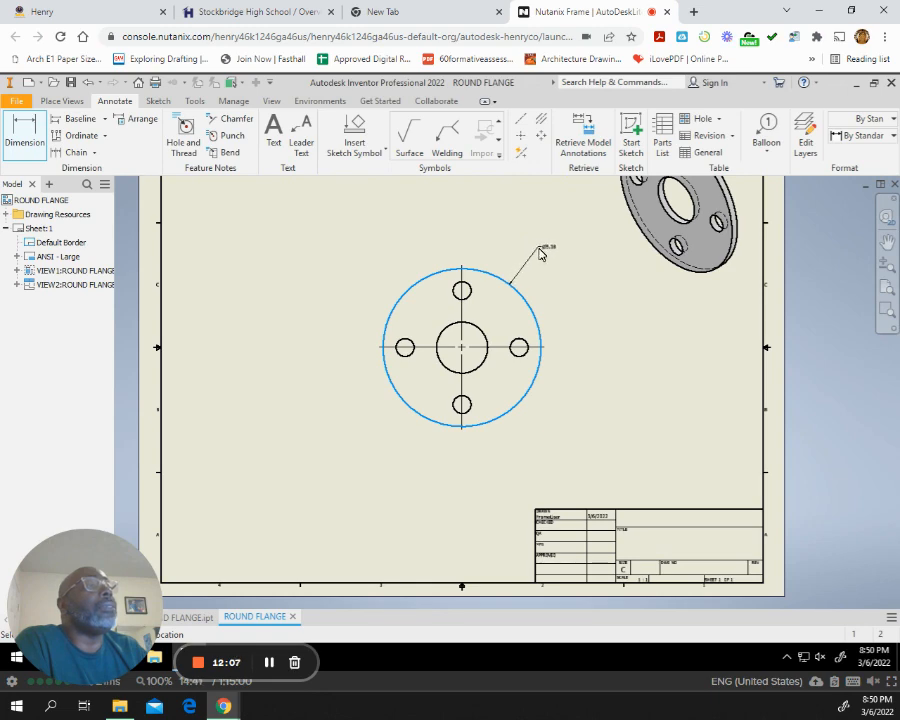
click(540, 252)
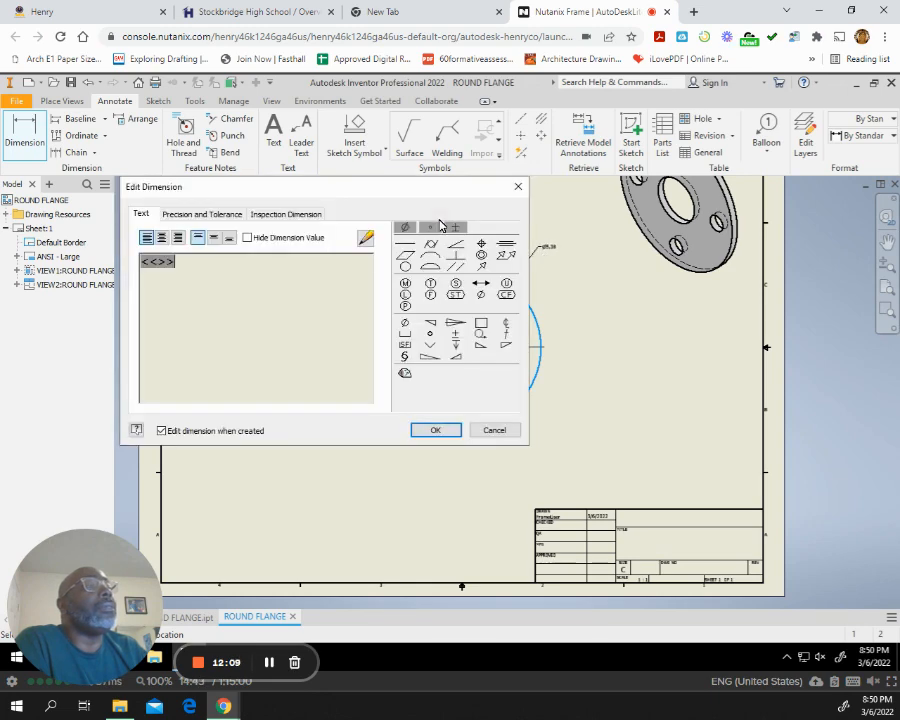
click(435, 430)
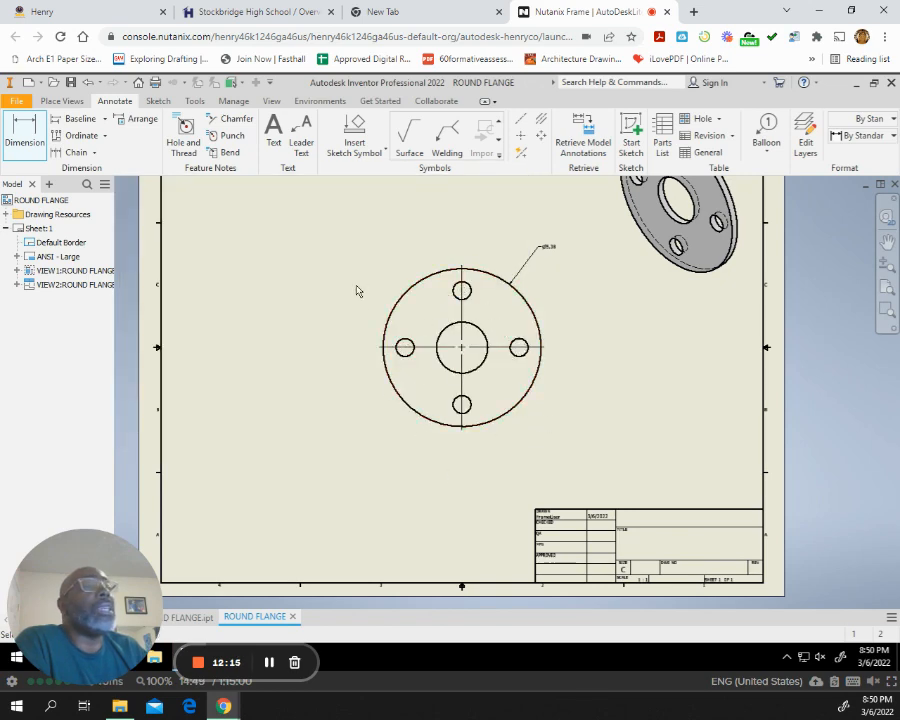
click(440, 367)
click(444, 380)
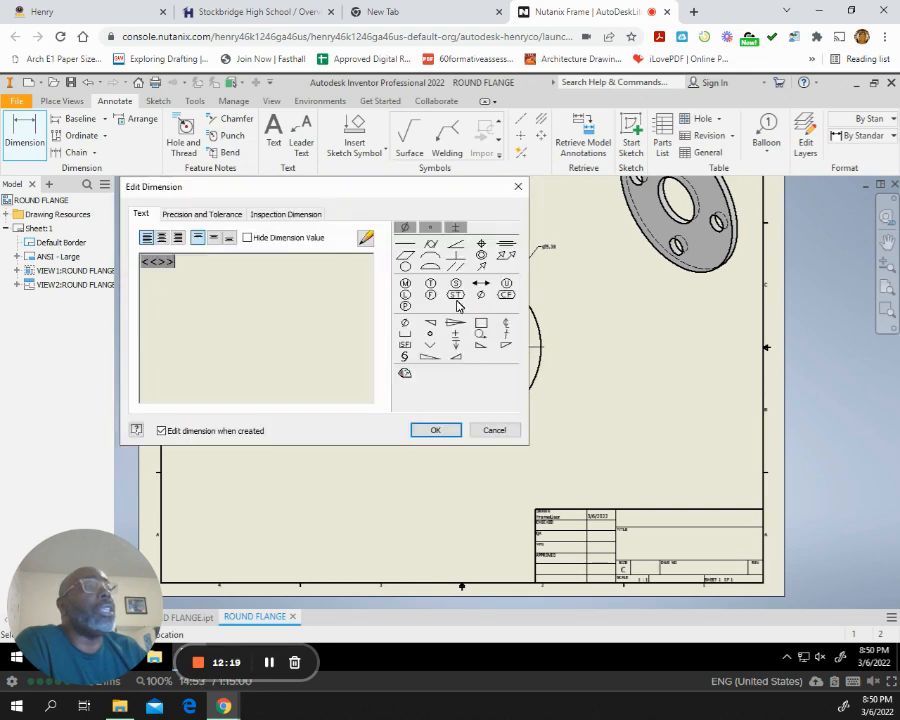
click(438, 430)
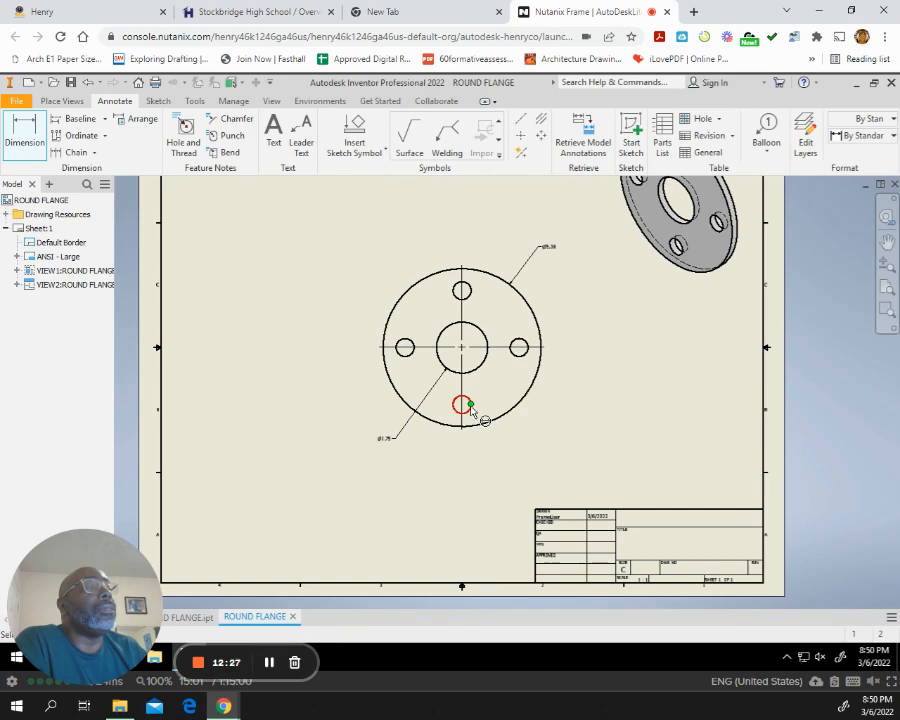
Dimension the bottom bolt hole's diameter and add the note 4 HOLES on a second line beneath the value.
scroll(470, 425, up, 3)
scroll(470, 425, down, 8)
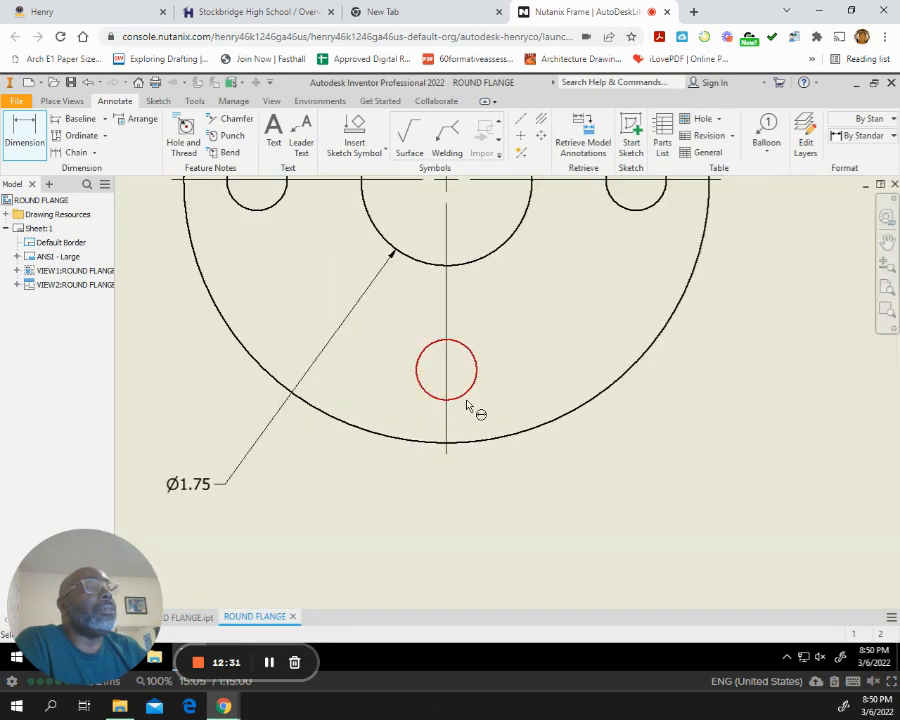
click(473, 406)
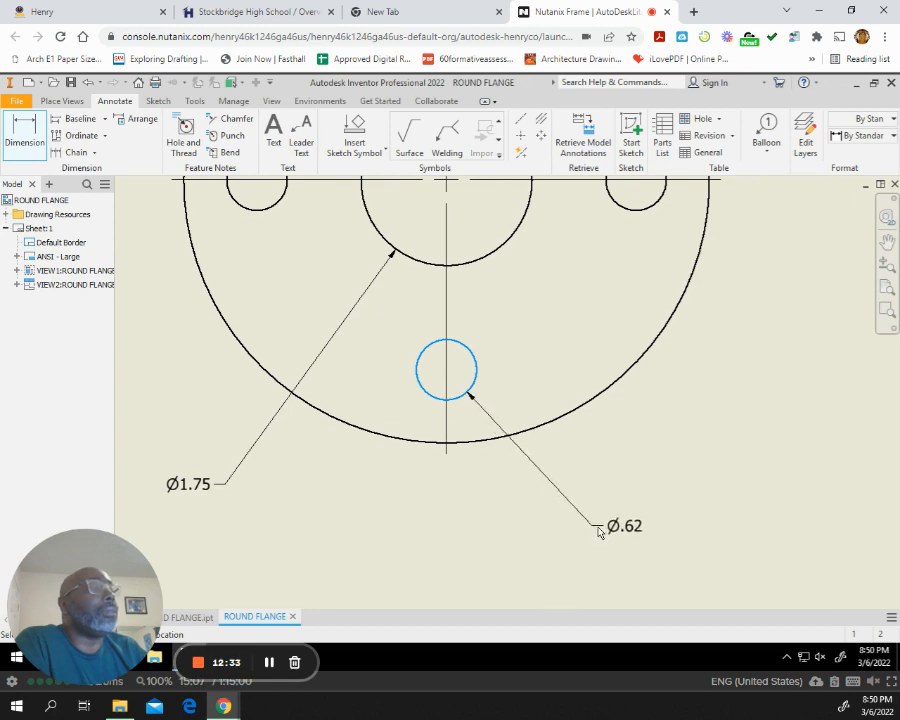
click(566, 511)
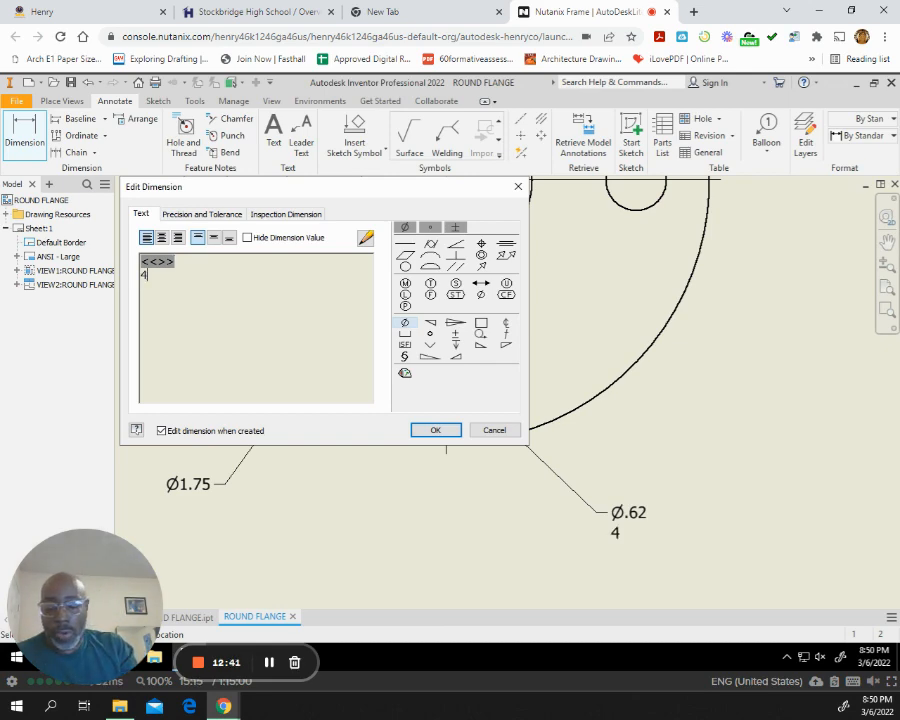
text(HOLES)
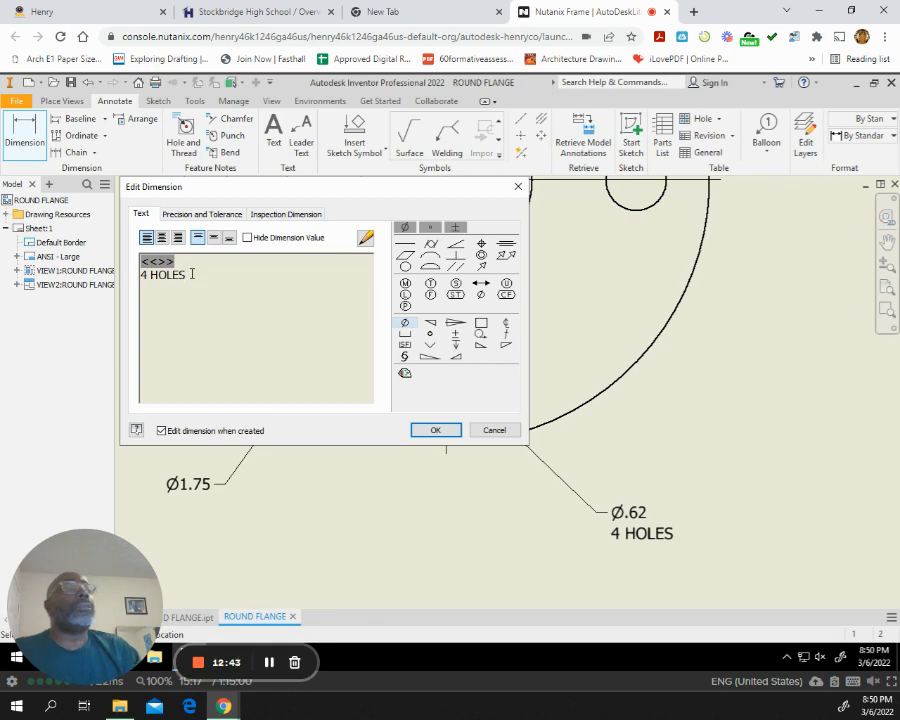
click(440, 432)
Retry the bolt-circle centerline from the top bolt hole through the right, bottom and left holes and back to the top one.
scroll(779, 433, down, 5)
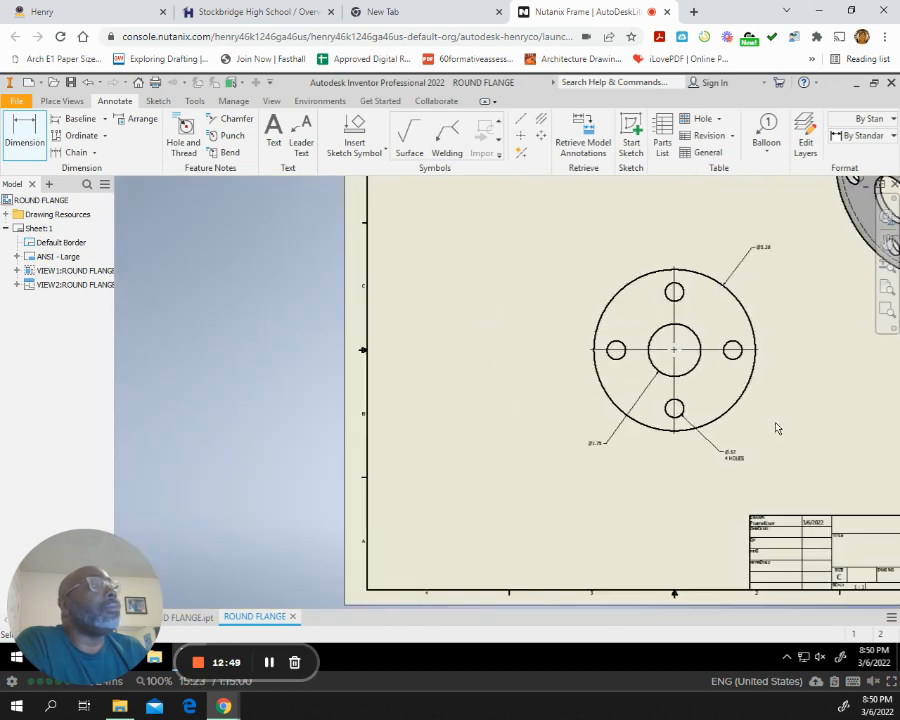
scroll(777, 426, up, 3)
middle_drag(737, 418, 544, 457)
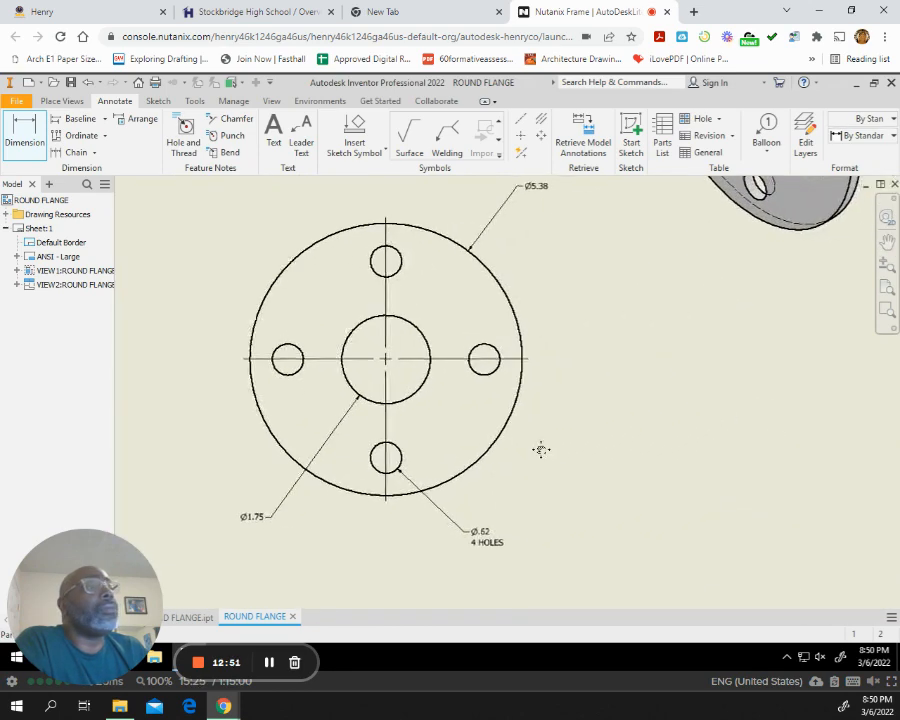
click(522, 121)
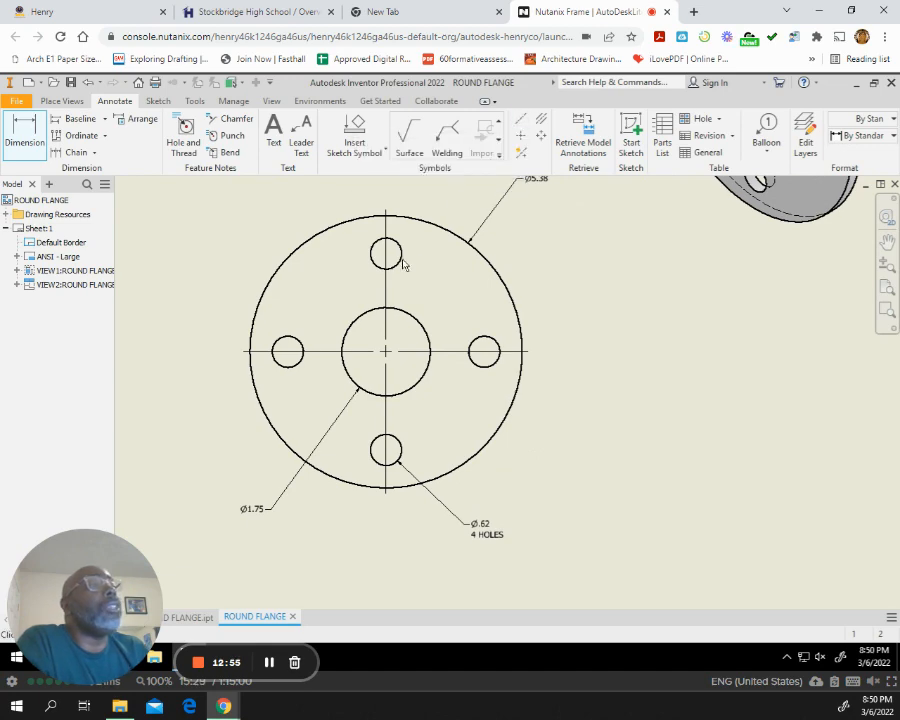
click(387, 276)
click(386, 252)
click(484, 351)
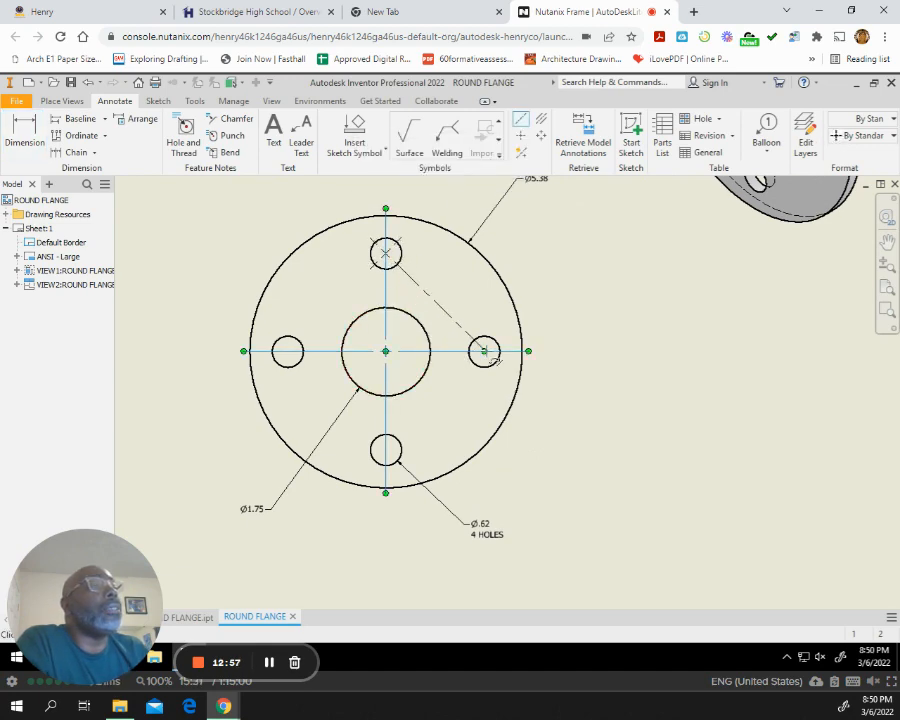
click(386, 448)
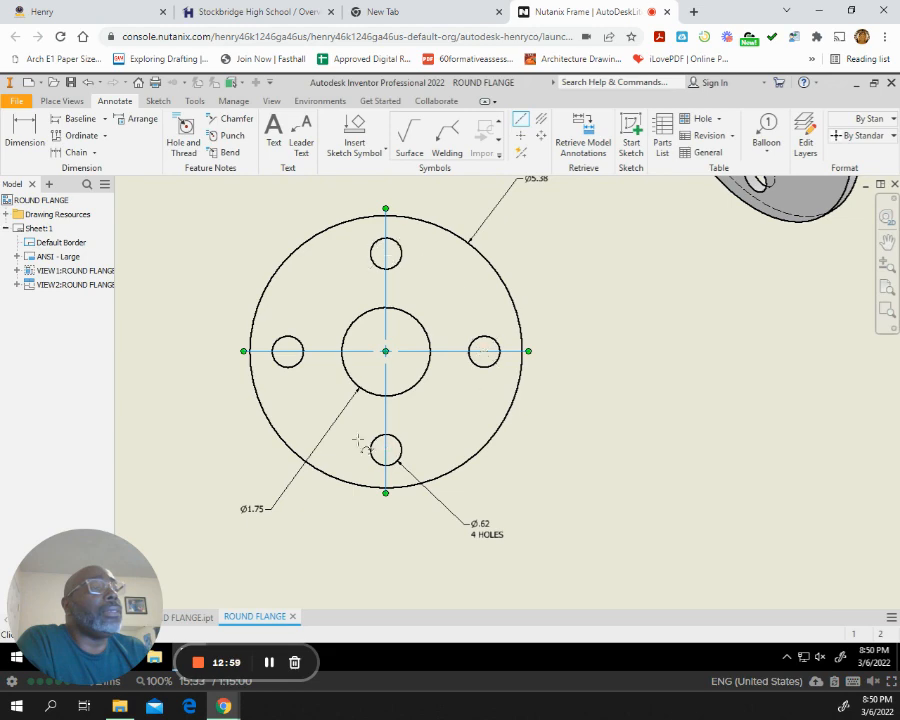
click(289, 351)
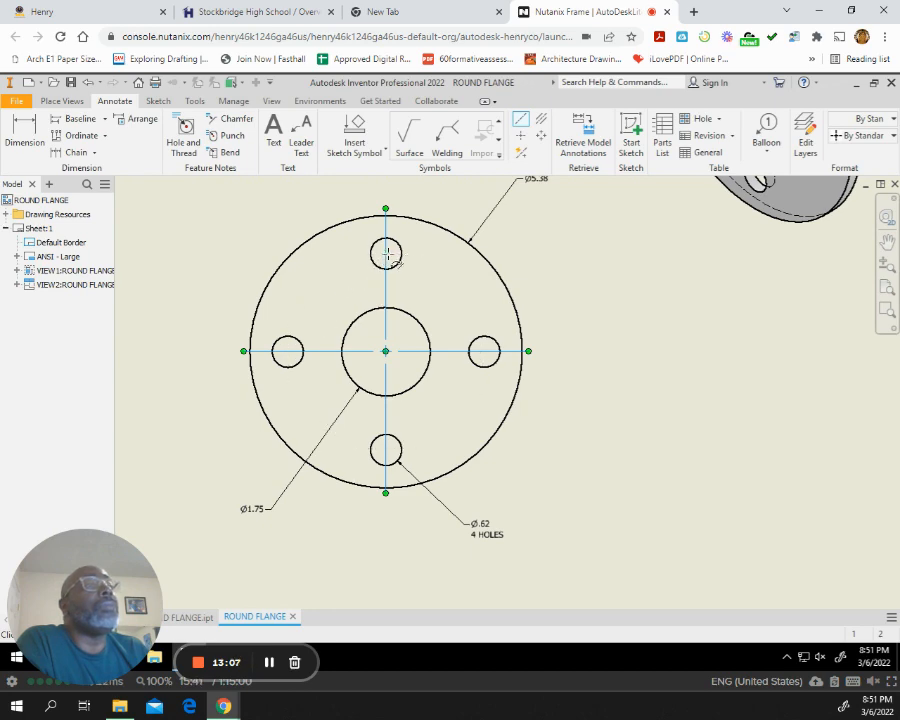
click(386, 253)
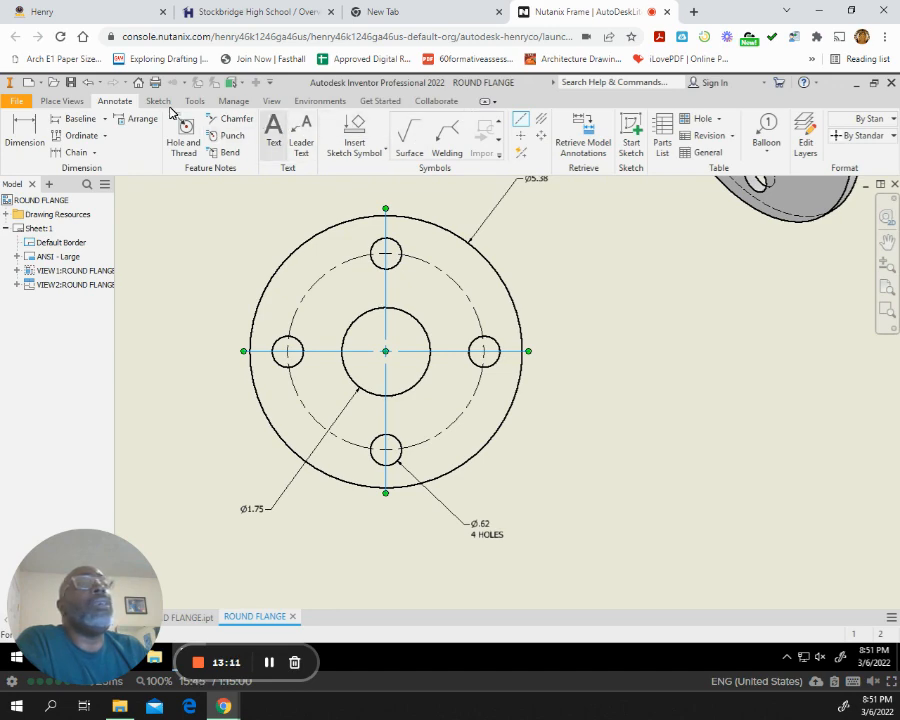
click(22, 126)
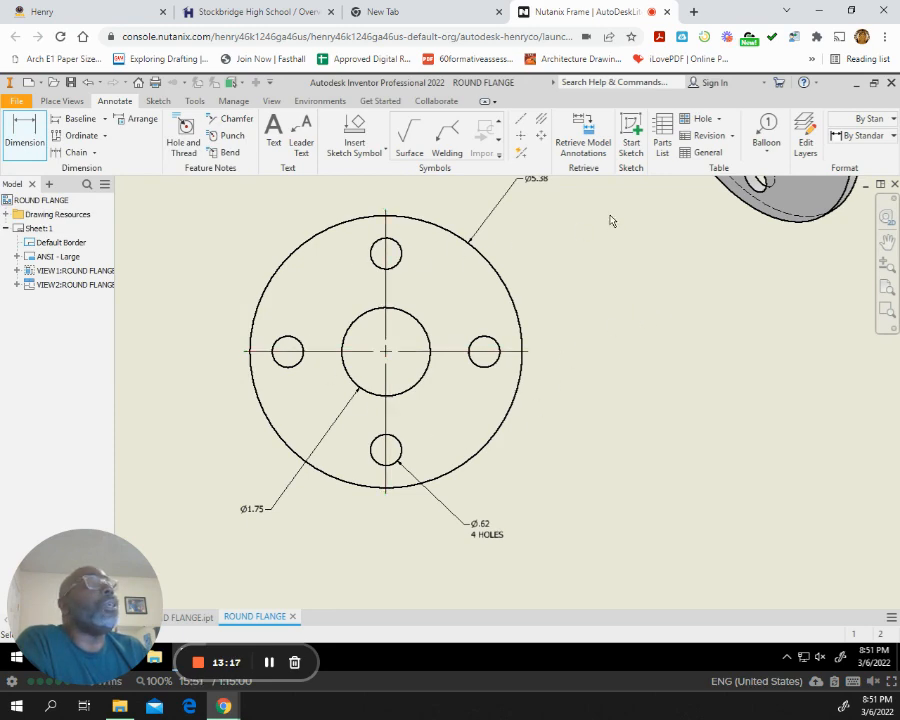
Try to create a centered pattern centerline in the front view using the top, right and left bolt holes.
click(541, 137)
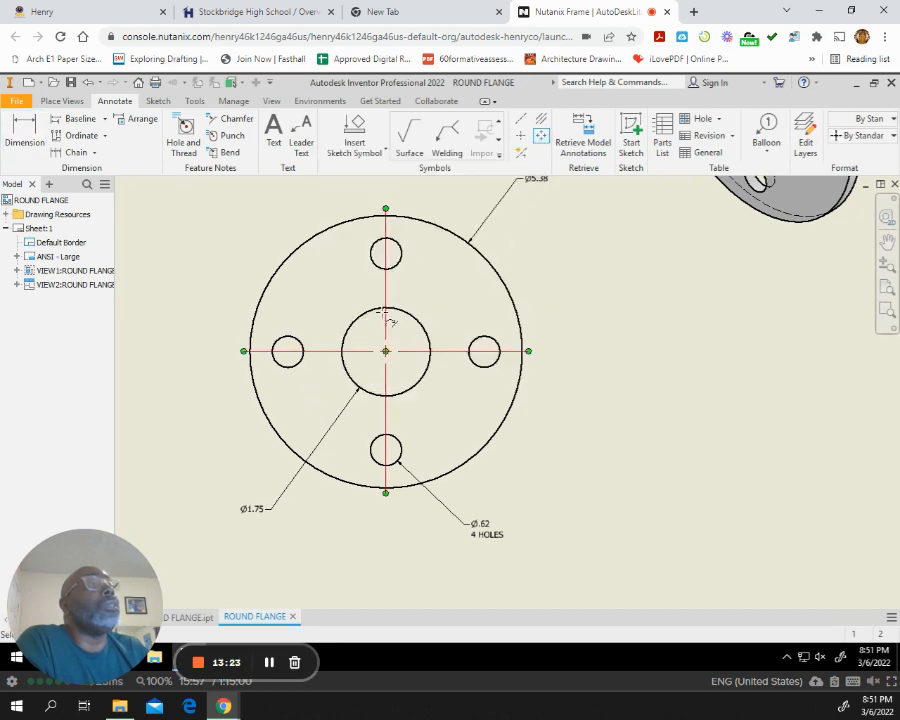
click(387, 254)
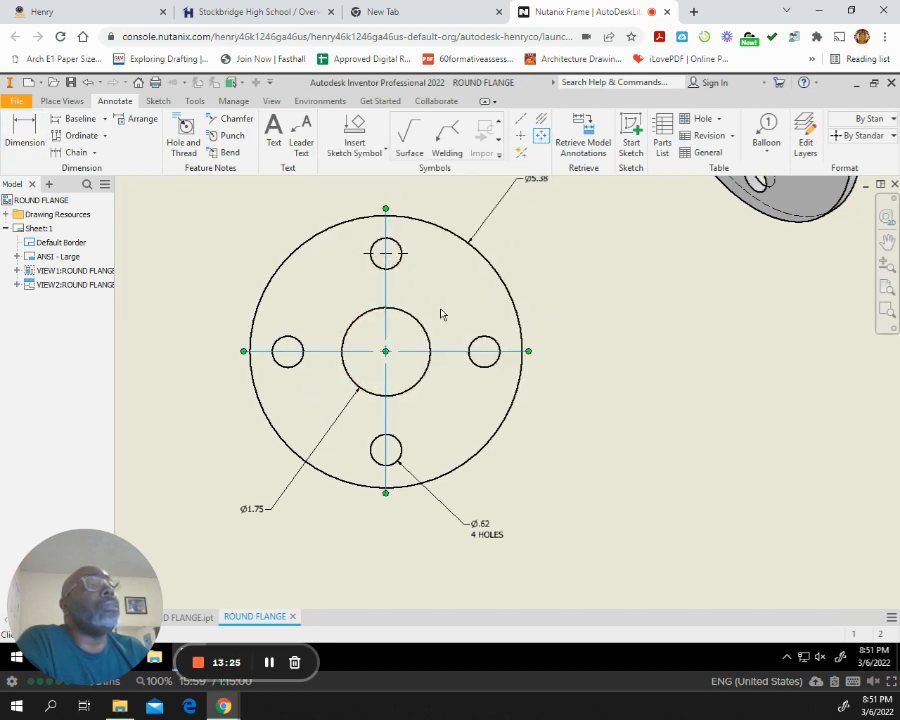
click(486, 352)
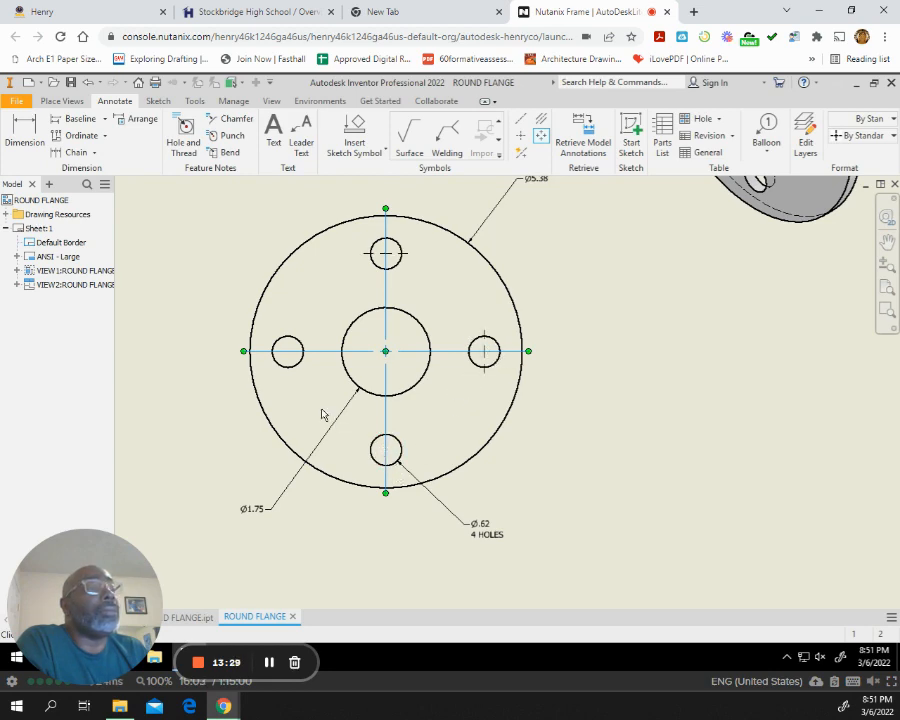
click(289, 353)
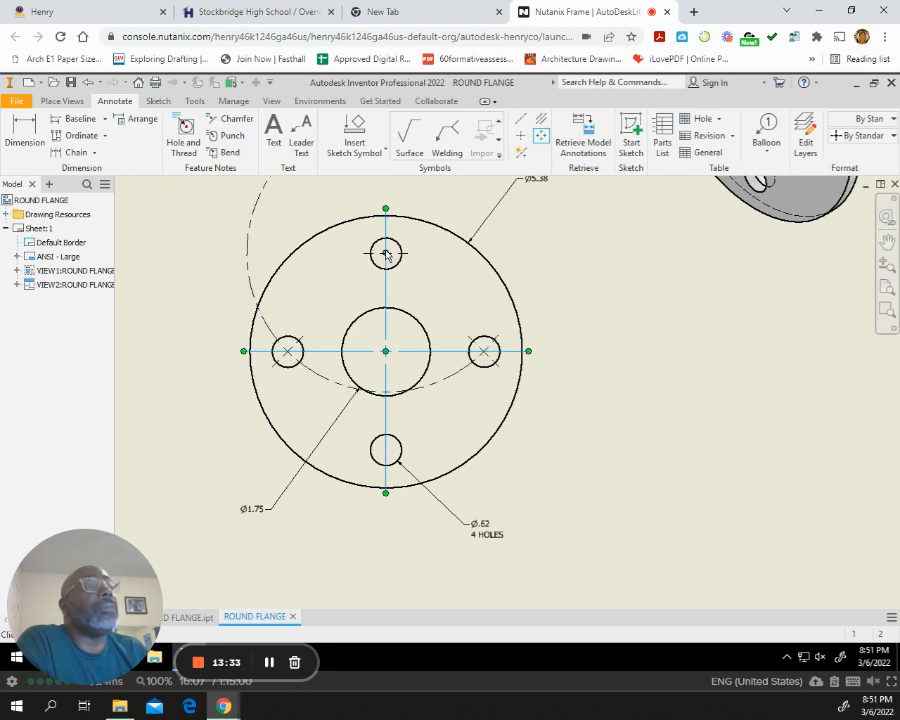
click(463, 377)
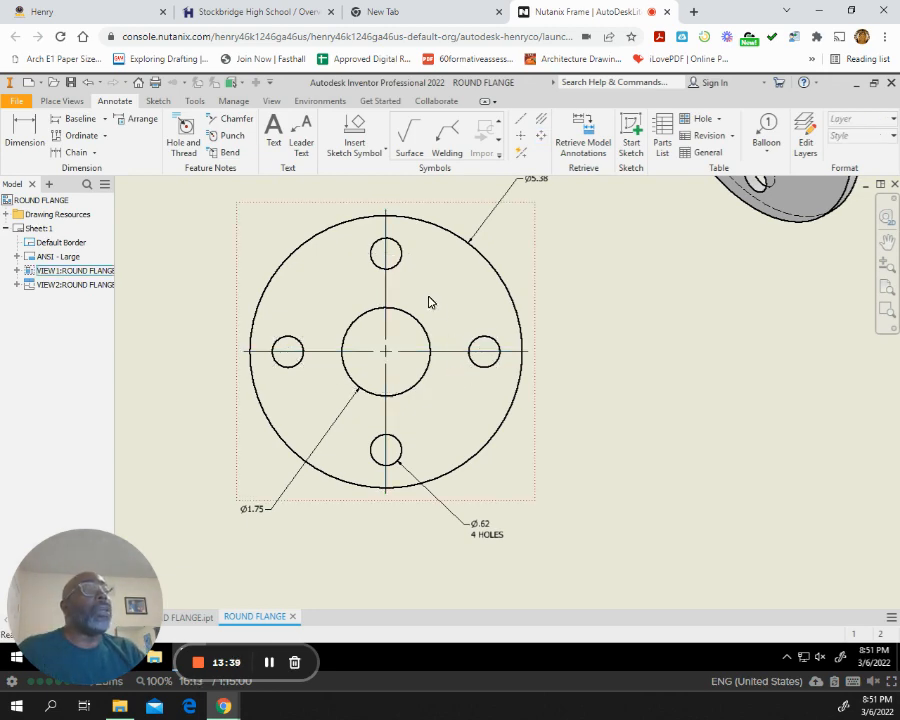